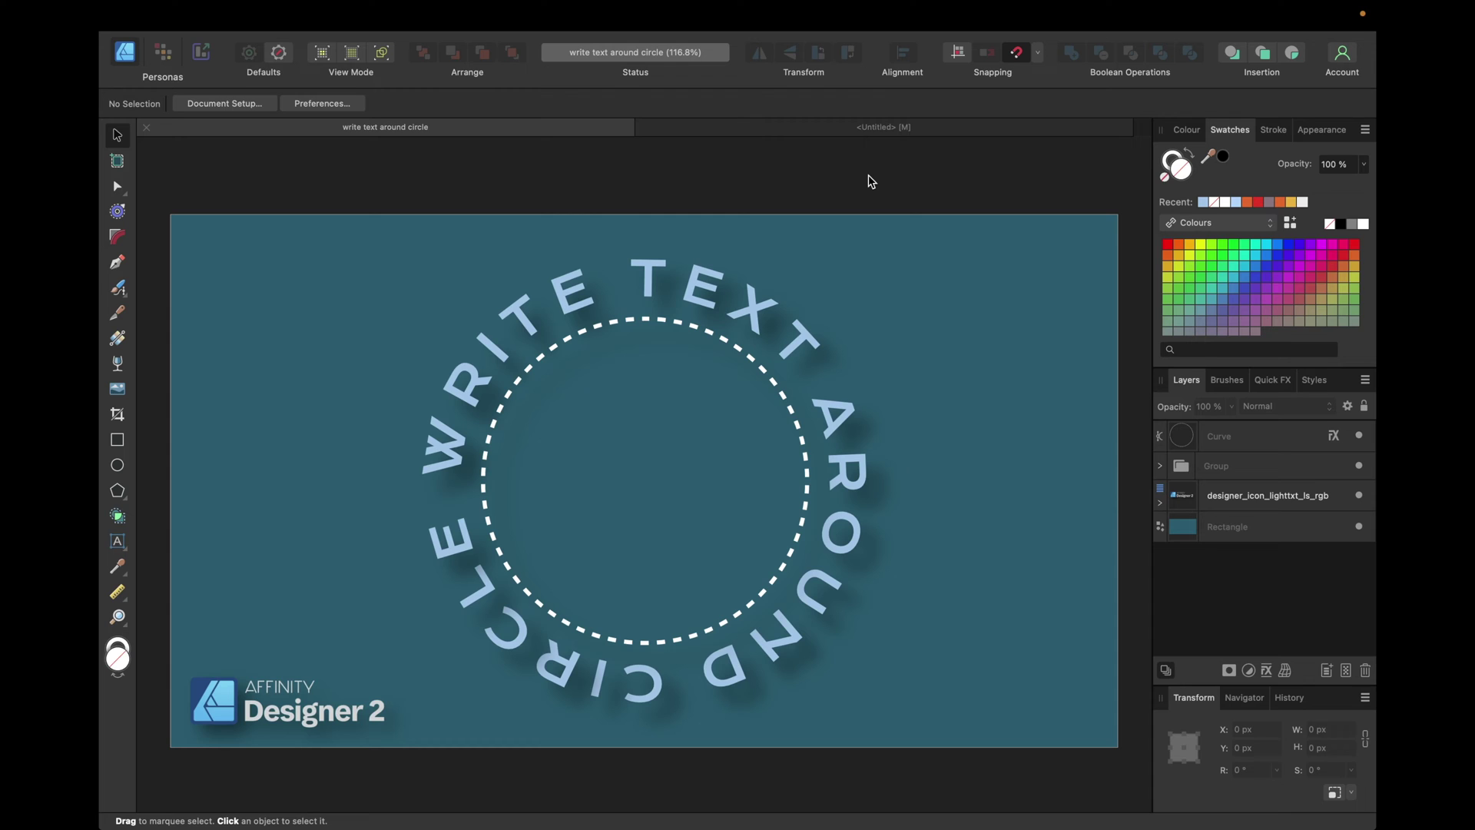
# In the Untitled document, draw a circle about 678 px across in the middle of the page.
pyautogui.click(859, 130)
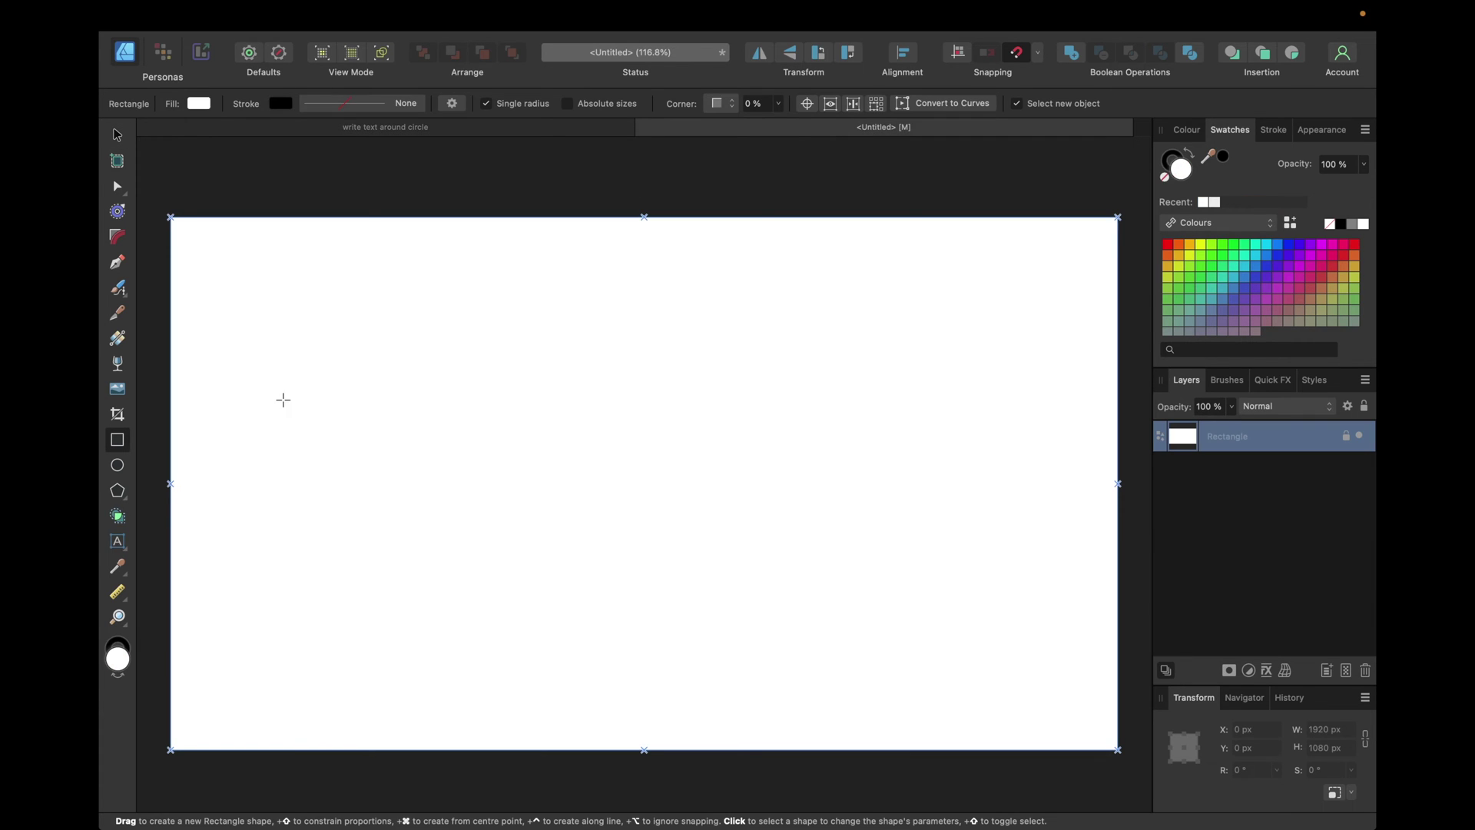
pyautogui.click(118, 468)
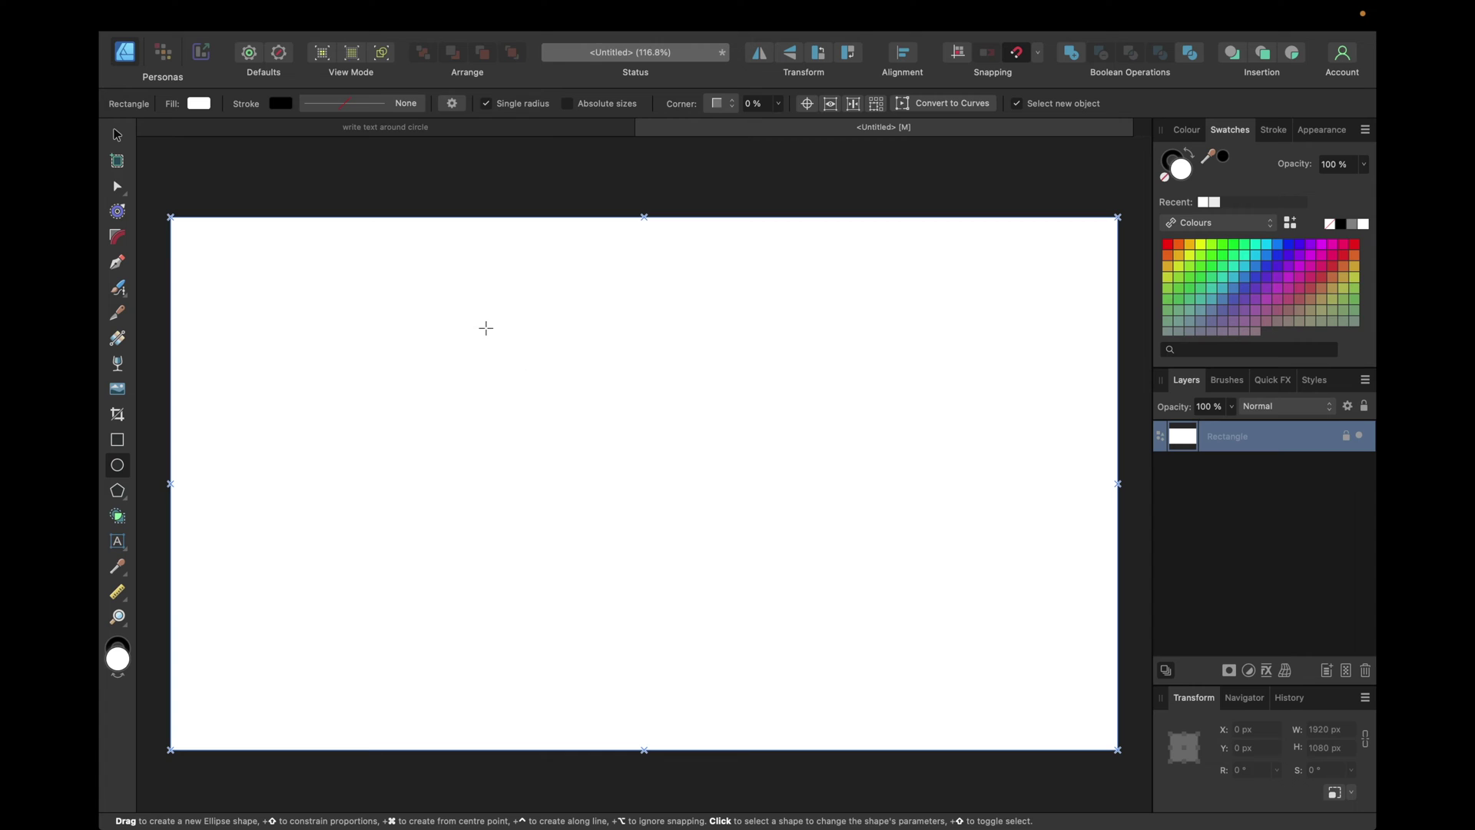
pyautogui.moveTo(487, 328); pyautogui.dragTo(883, 593)
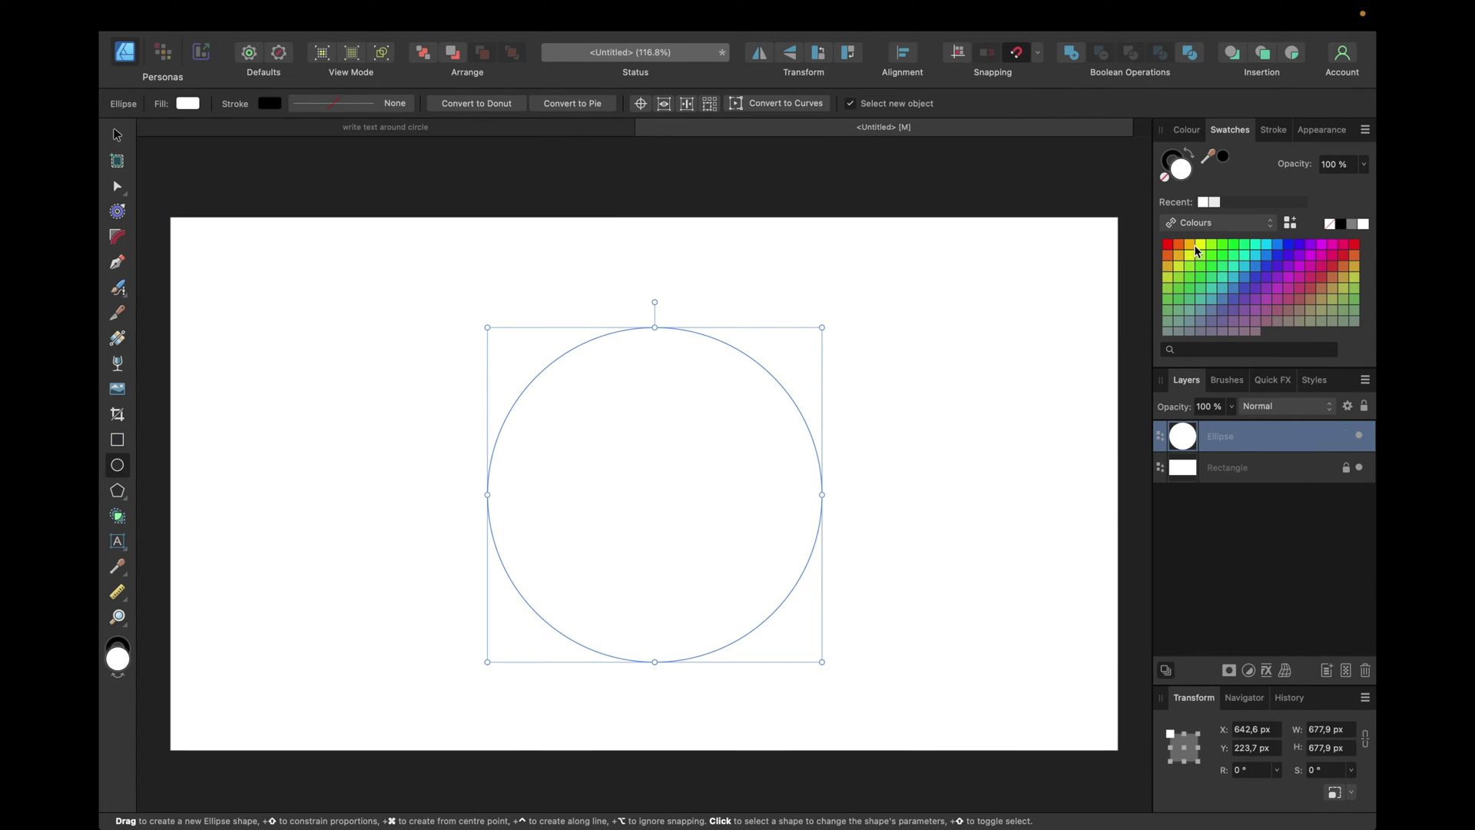
# Fill the circle red and nudge it slightly up and left.
pyautogui.click(1168, 244)
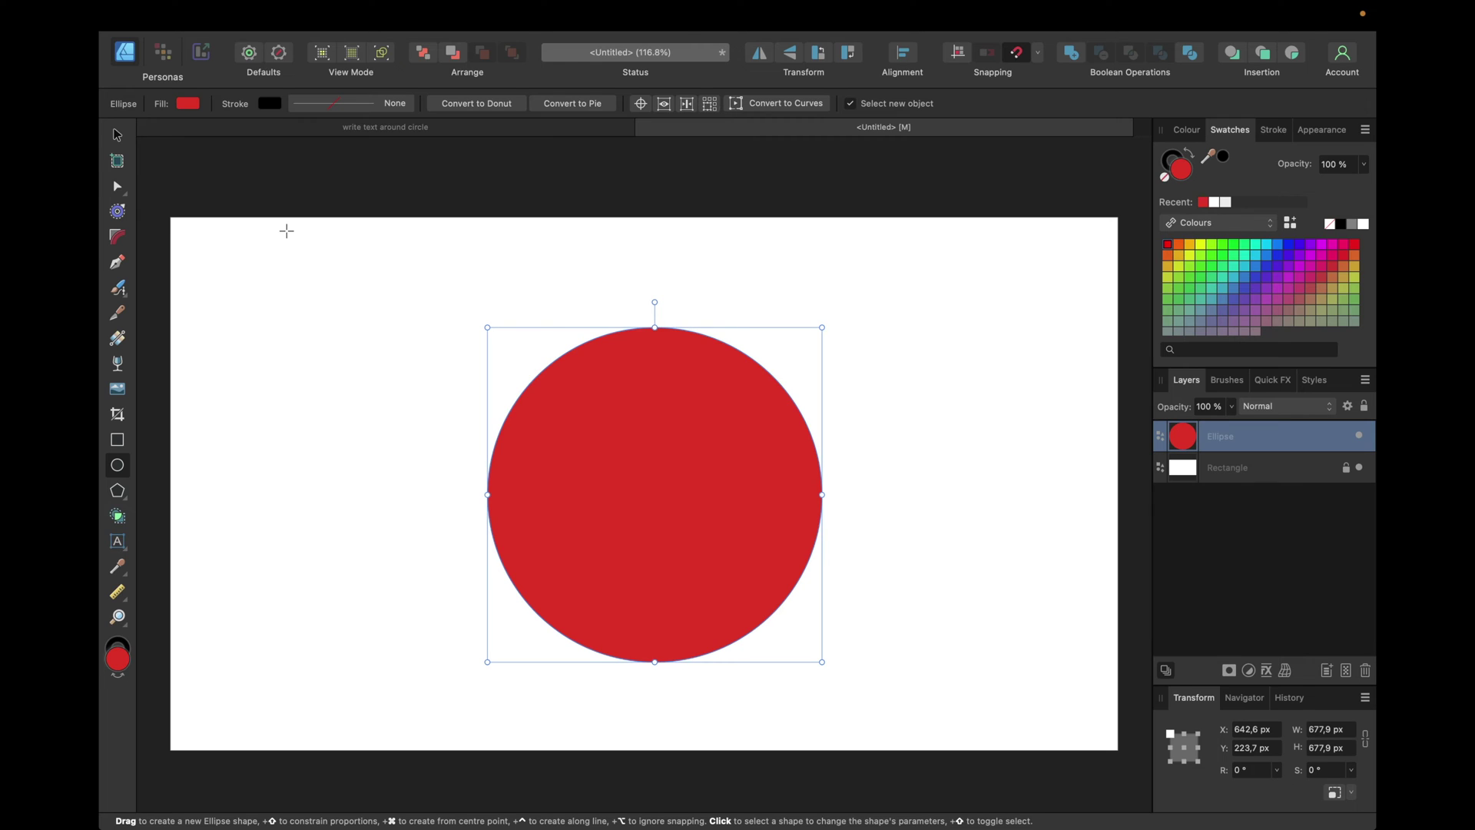
pyautogui.click(117, 135)
pyautogui.moveTo(661, 422); pyautogui.dragTo(650, 411)
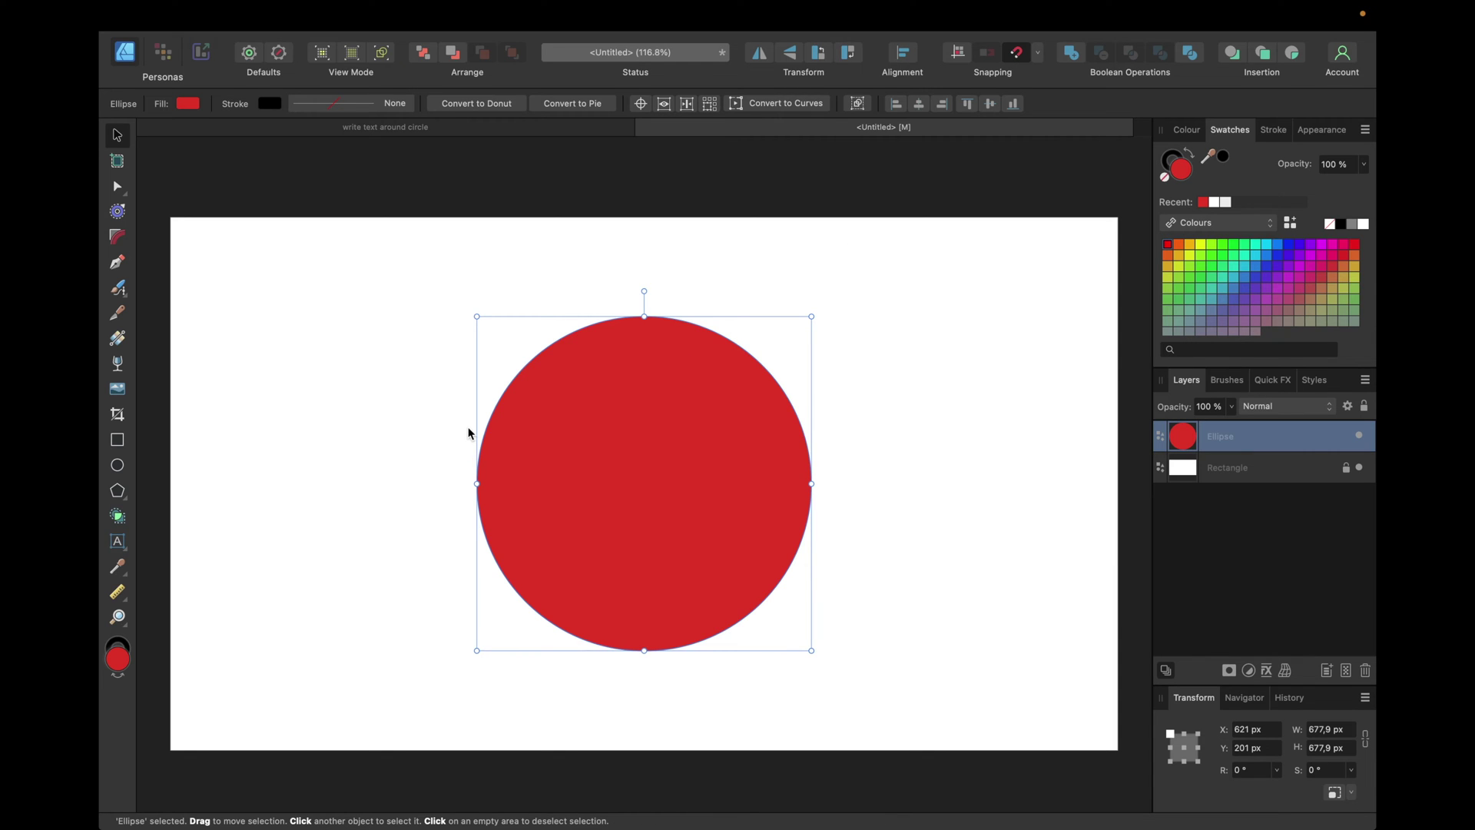
# Choose the Artistic Text Tool from the text tools flyout.
pyautogui.click(127, 553)
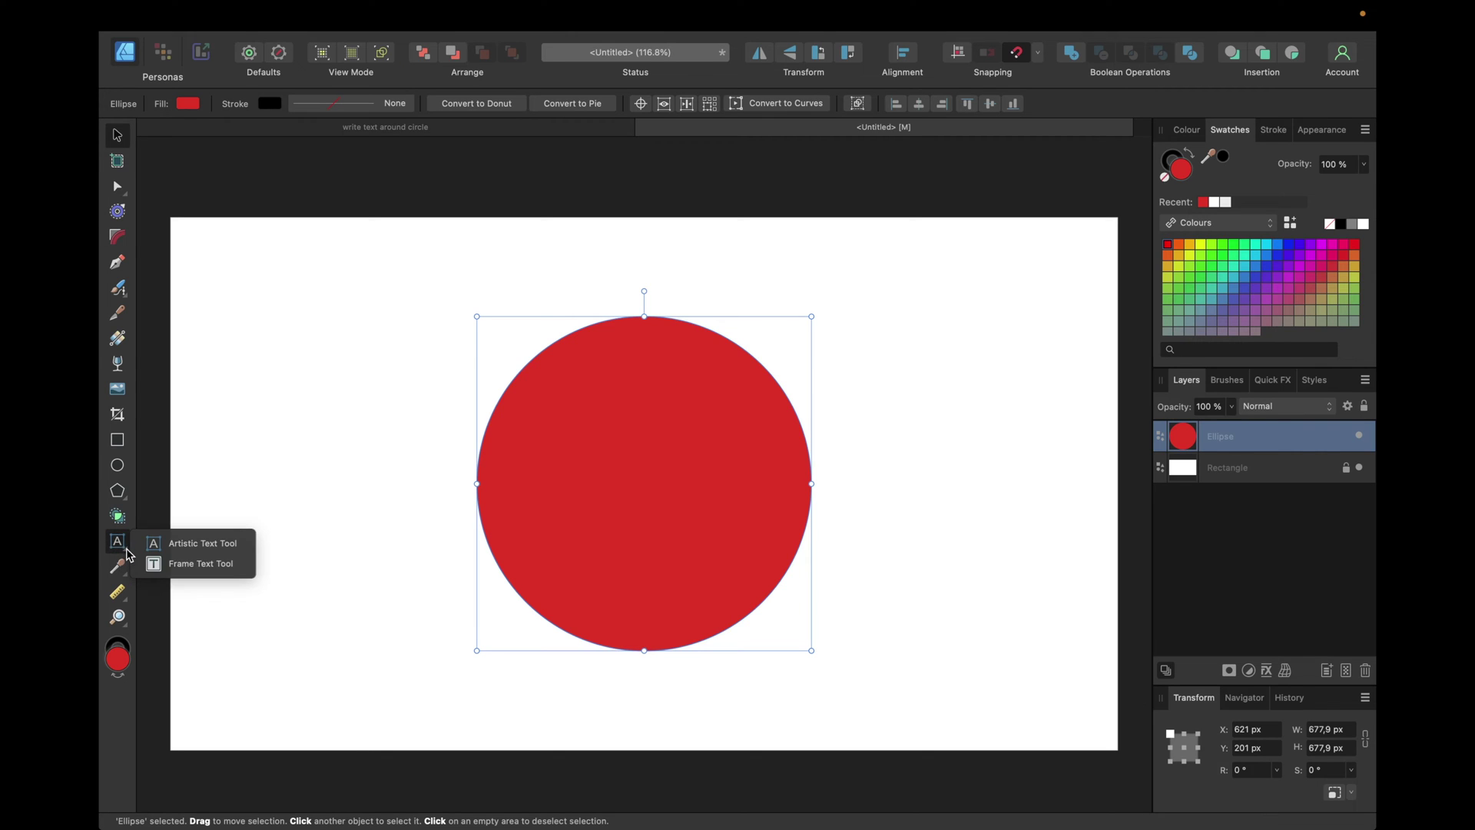
pyautogui.click(178, 550)
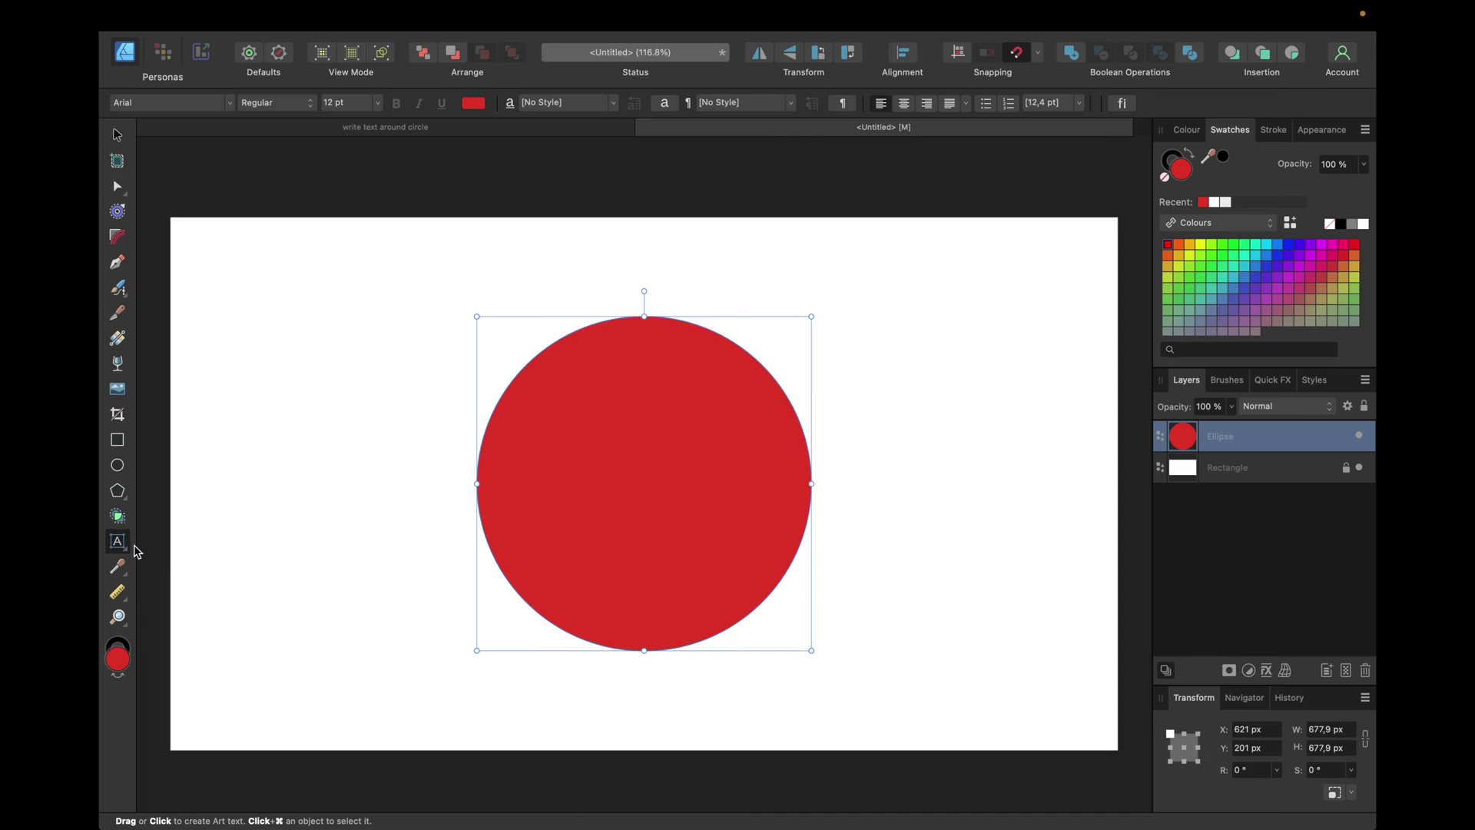
# Turn the red circle's outline into a text path.
pyautogui.click(584, 326)
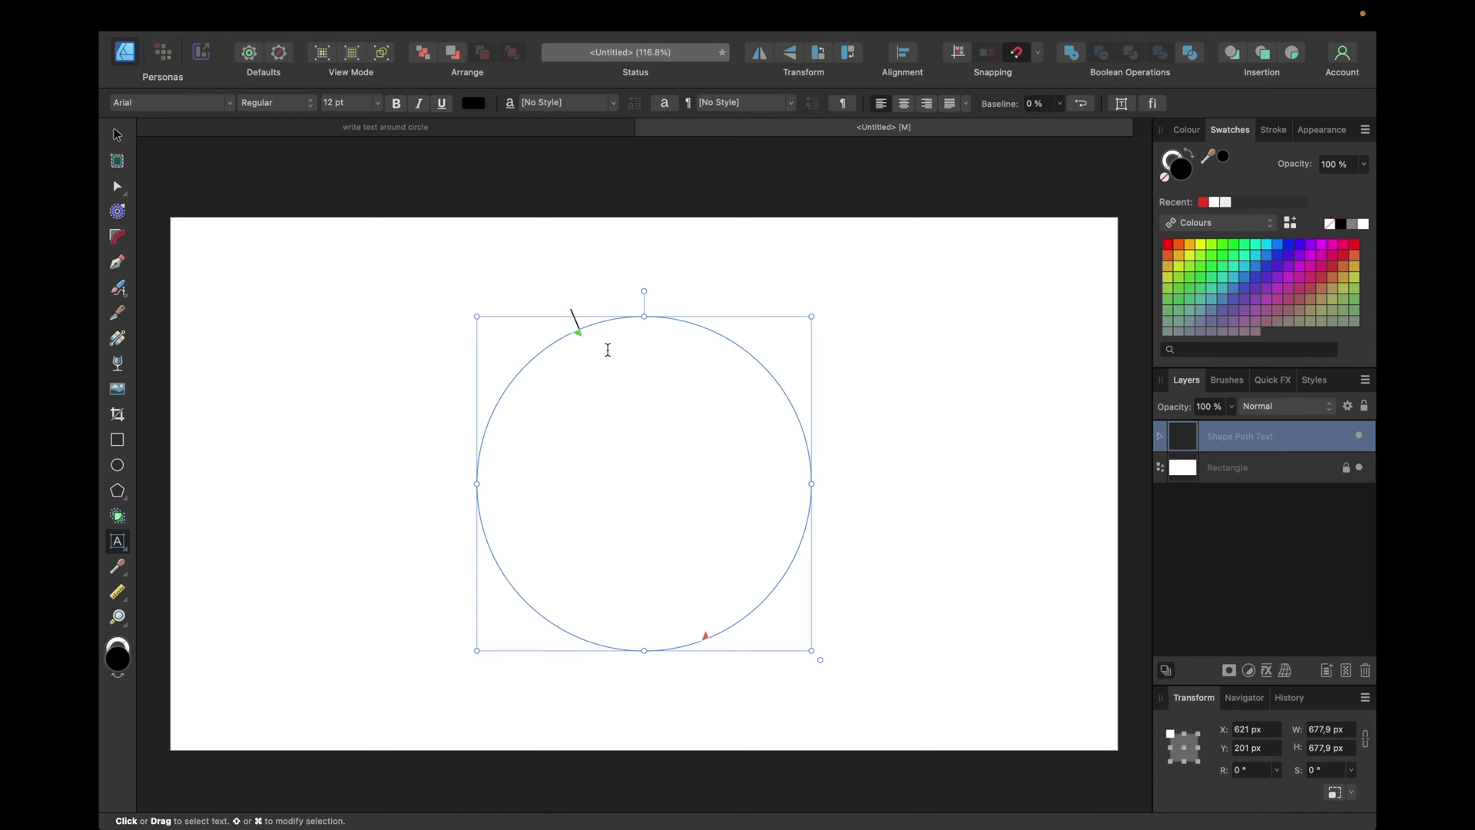
pyautogui.press('Escape')
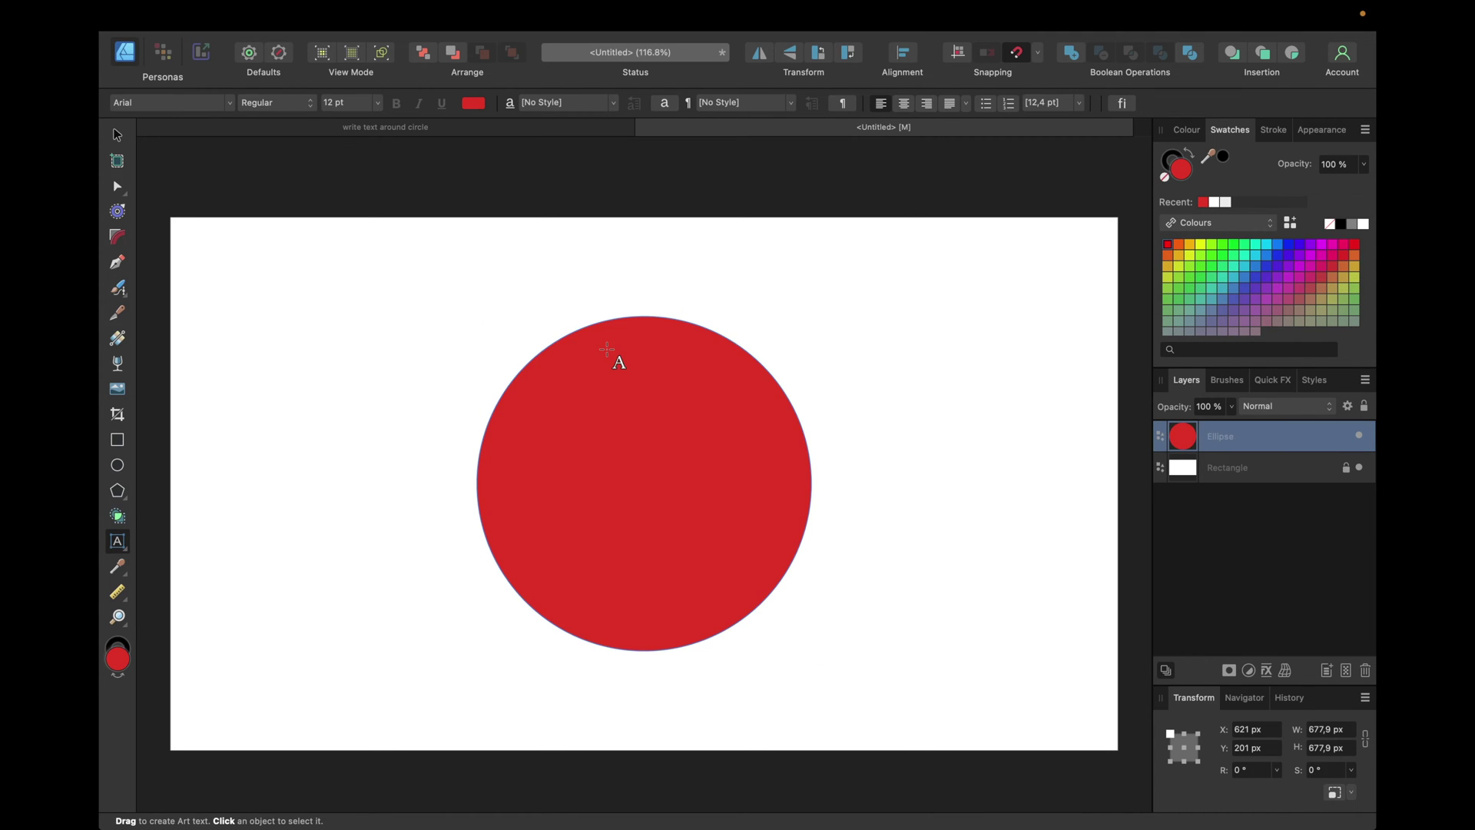
pyautogui.click(606, 350)
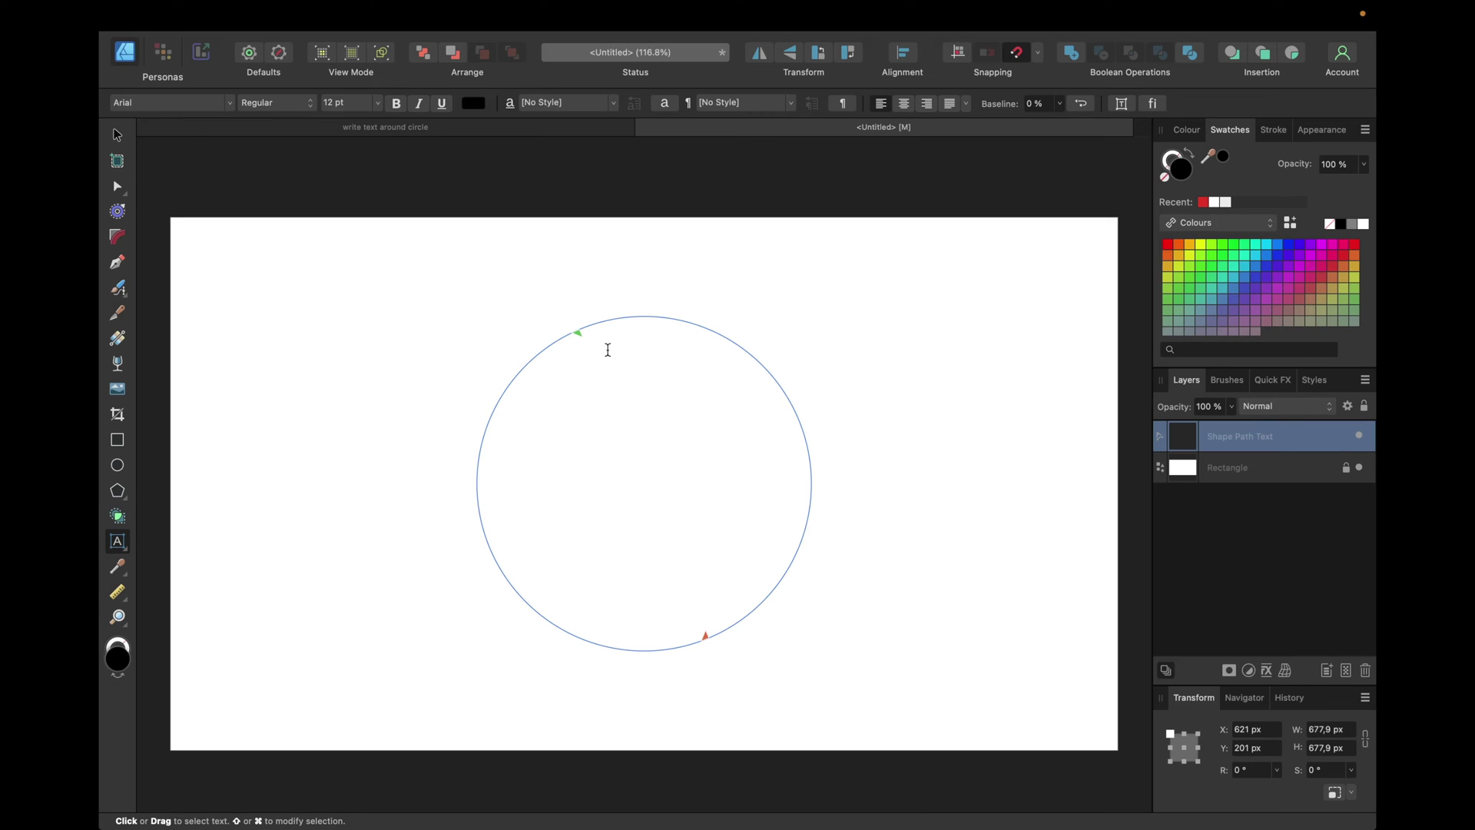
# Move both the path text's start and end markers to the circle's leftmost point.
pyautogui.press('Escape')
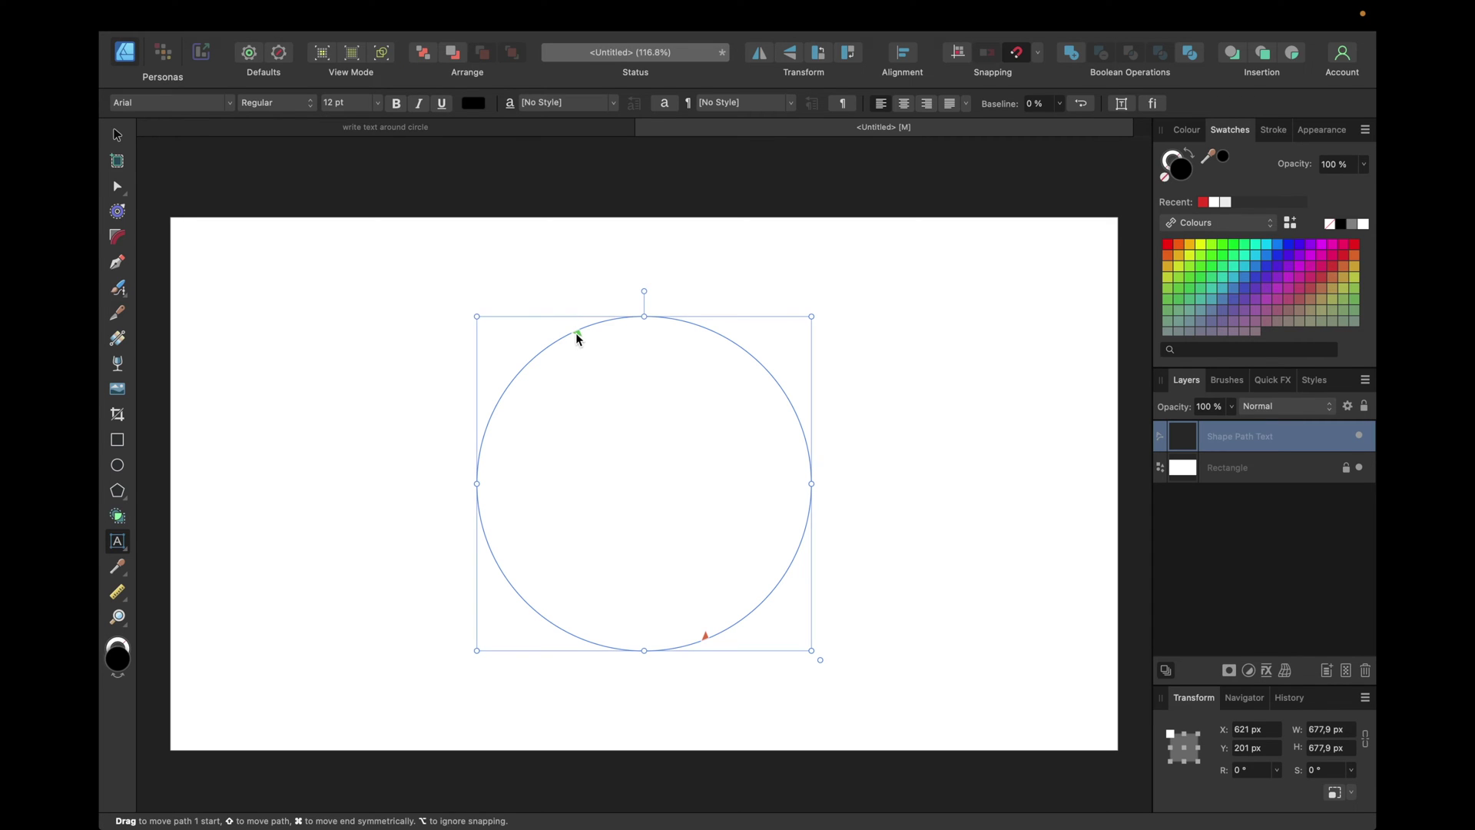
pyautogui.moveTo(576, 339); pyautogui.dragTo(513, 416)
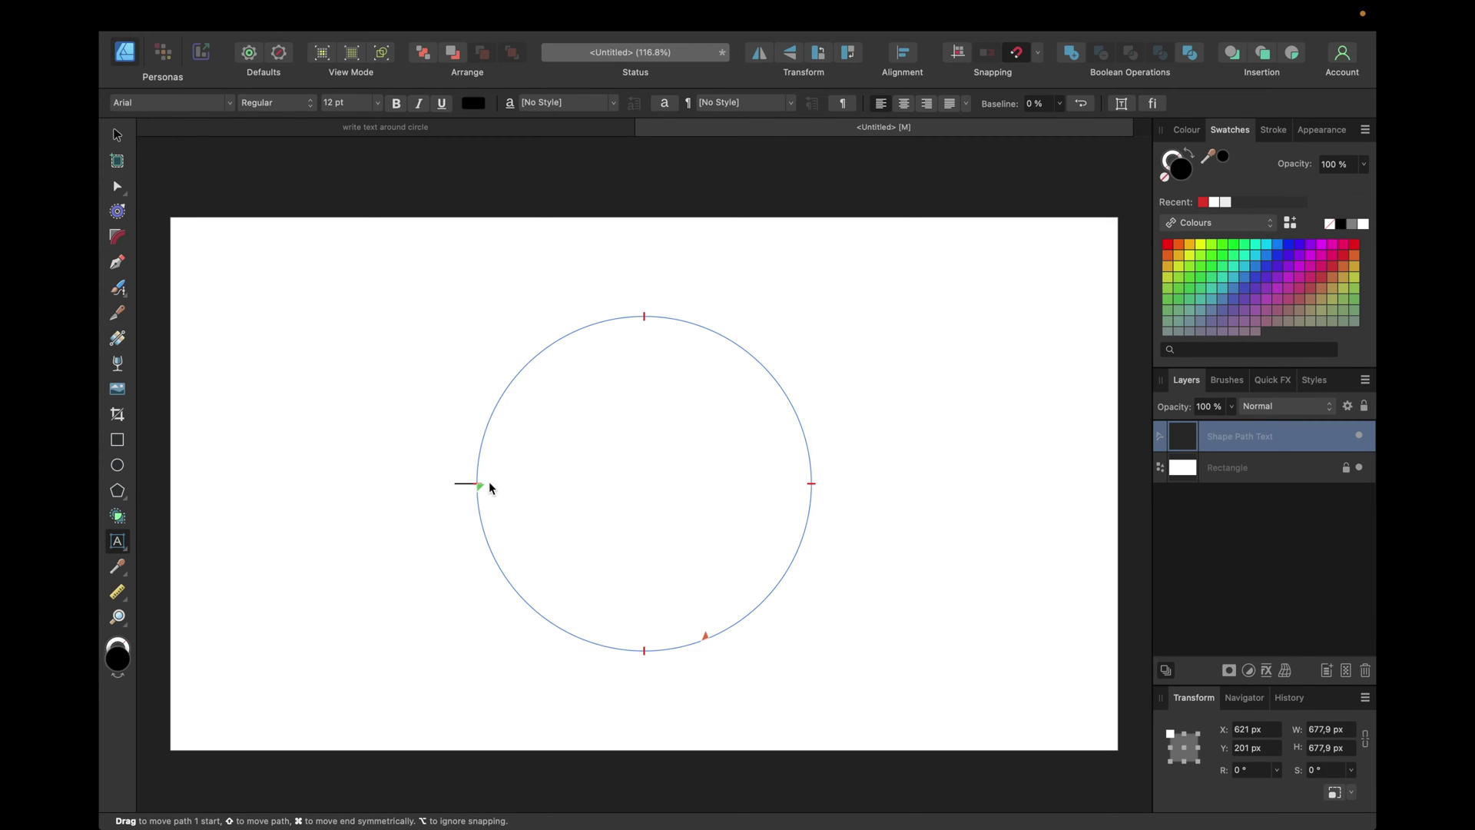
pyautogui.moveTo(490, 484); pyautogui.dragTo(488, 484)
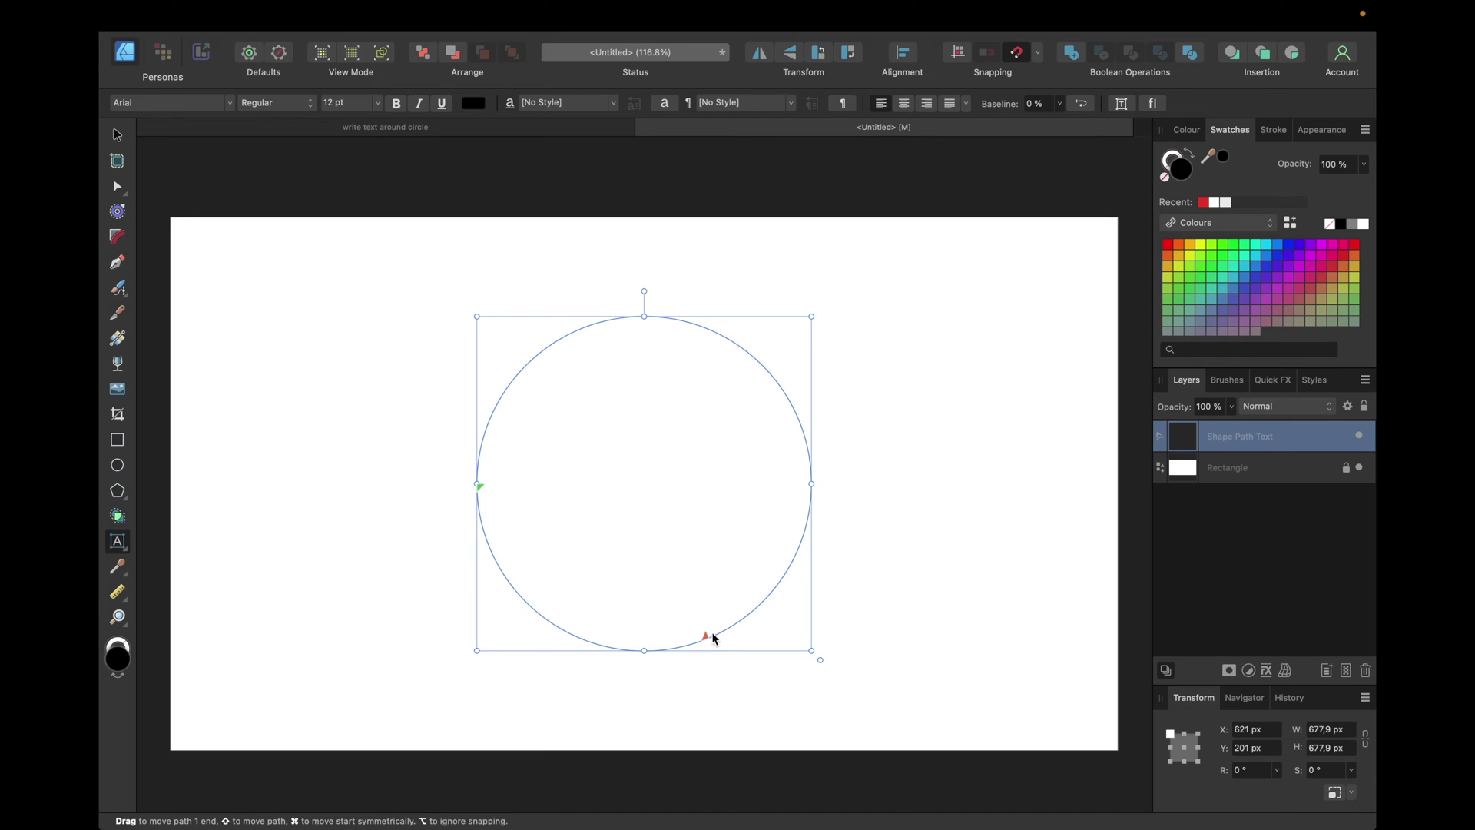
pyautogui.moveTo(705, 636)
pyautogui.mouseDown()
pyautogui.moveTo(620, 615)
pyautogui.moveTo(510, 507)
pyautogui.mouseUp()
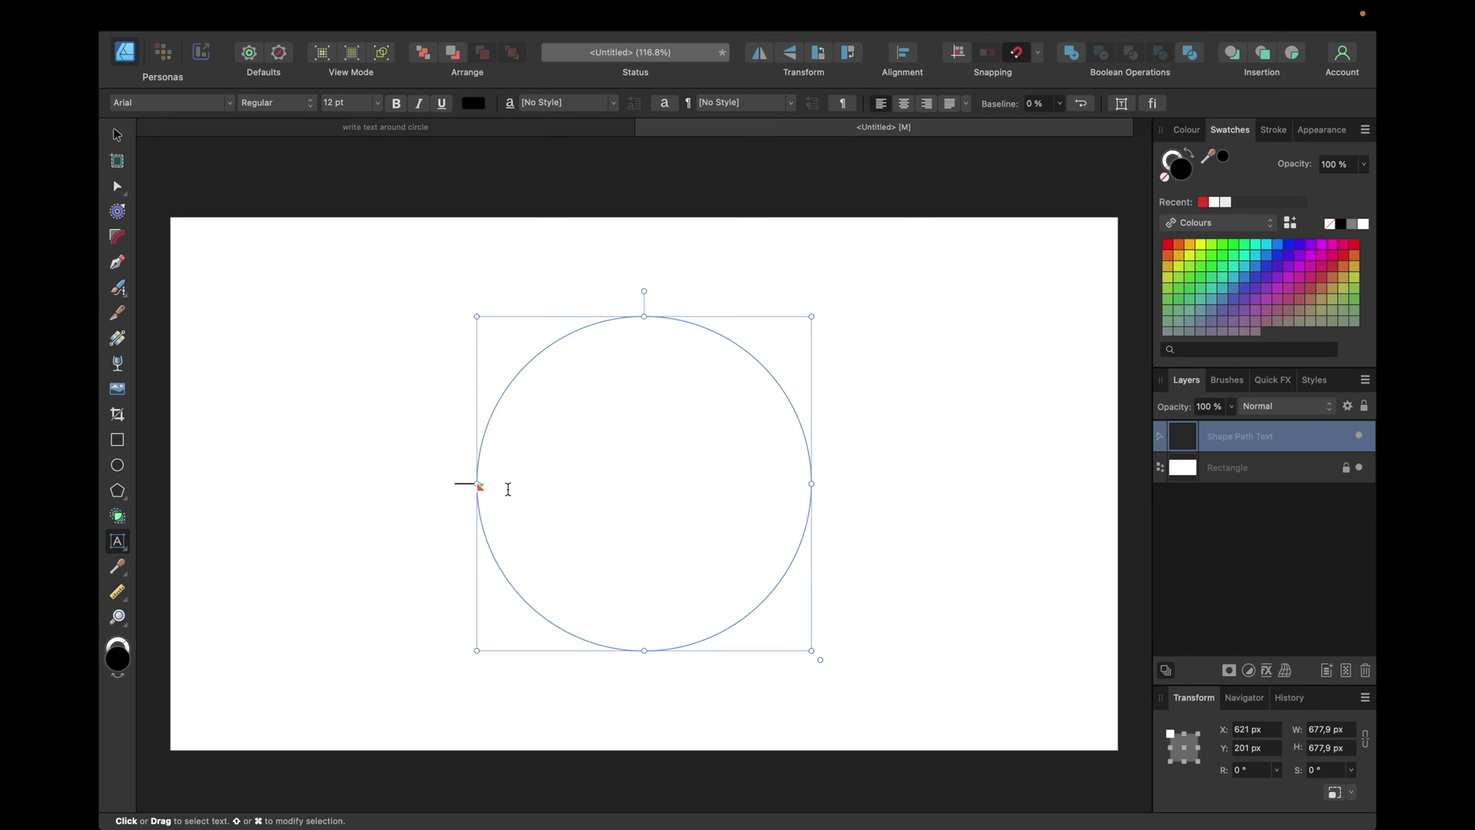
# Type WRITE TEXT AROUND CIRCLE along the circle path, fix the typo, and select the text.
pyautogui.write('WRI')
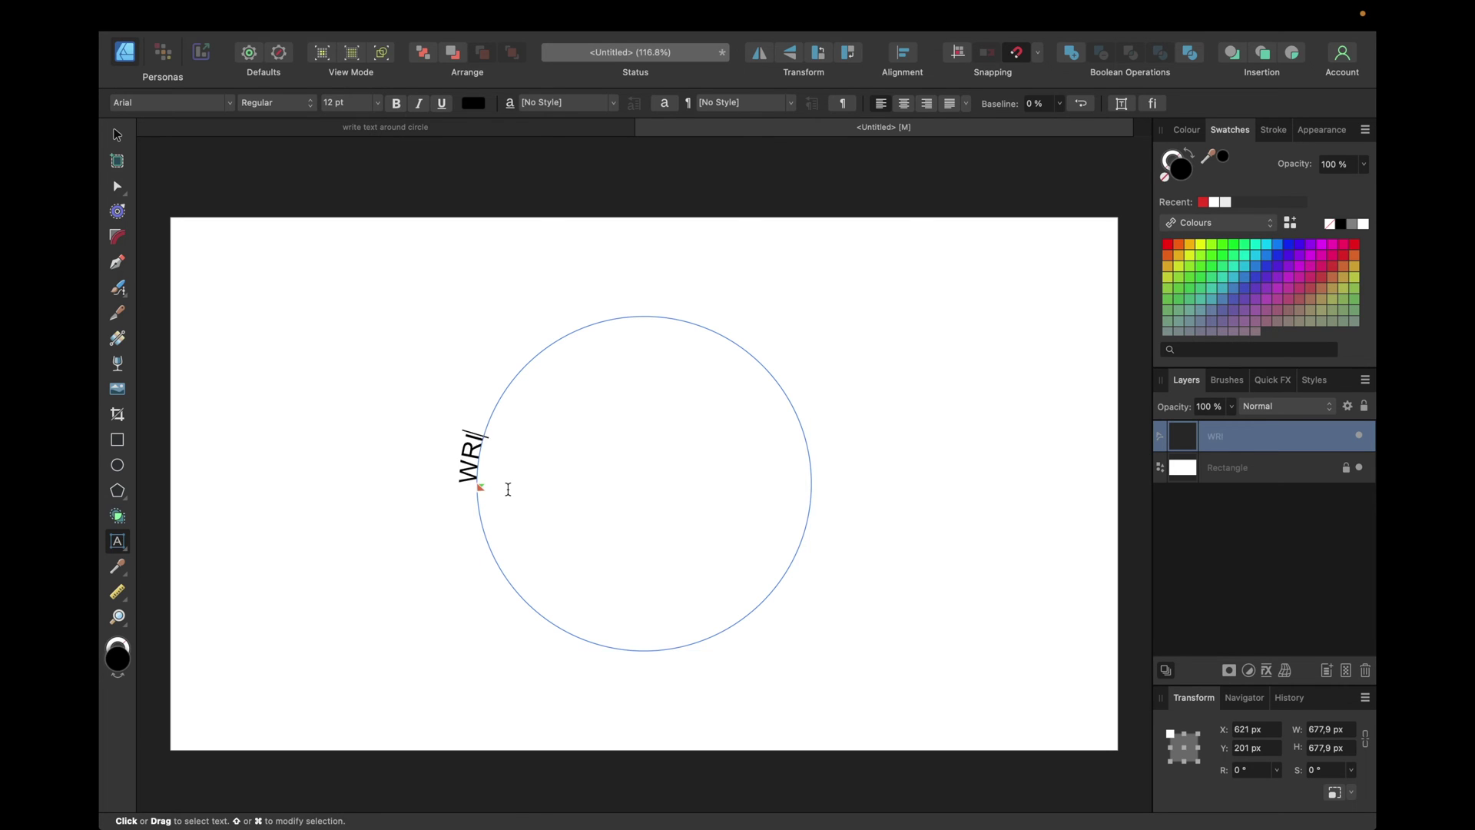
pyautogui.write('TE TEXT AR')
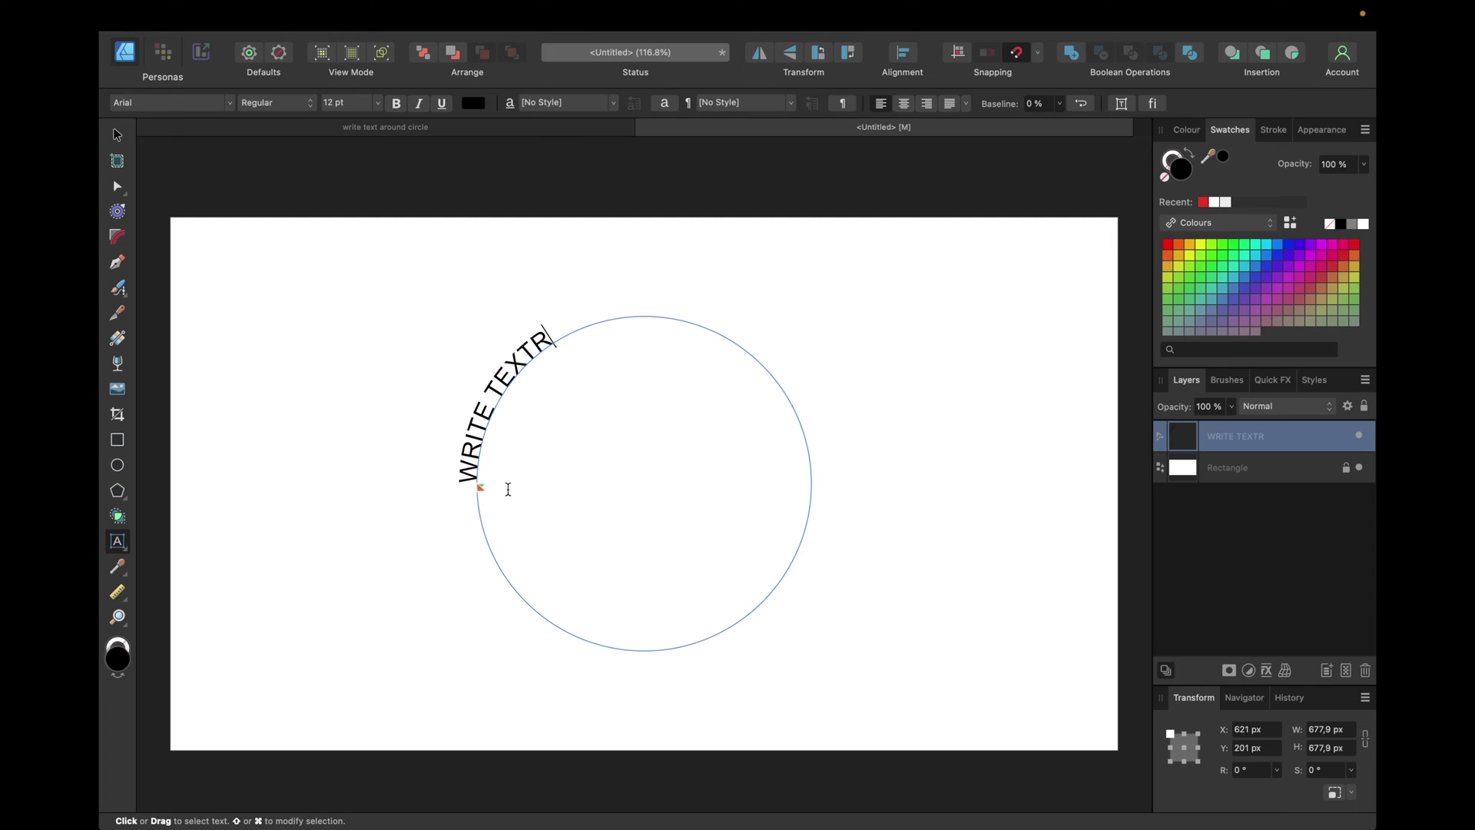
pyautogui.press('BackSpace')
pyautogui.write('AROUND CIRCLE')
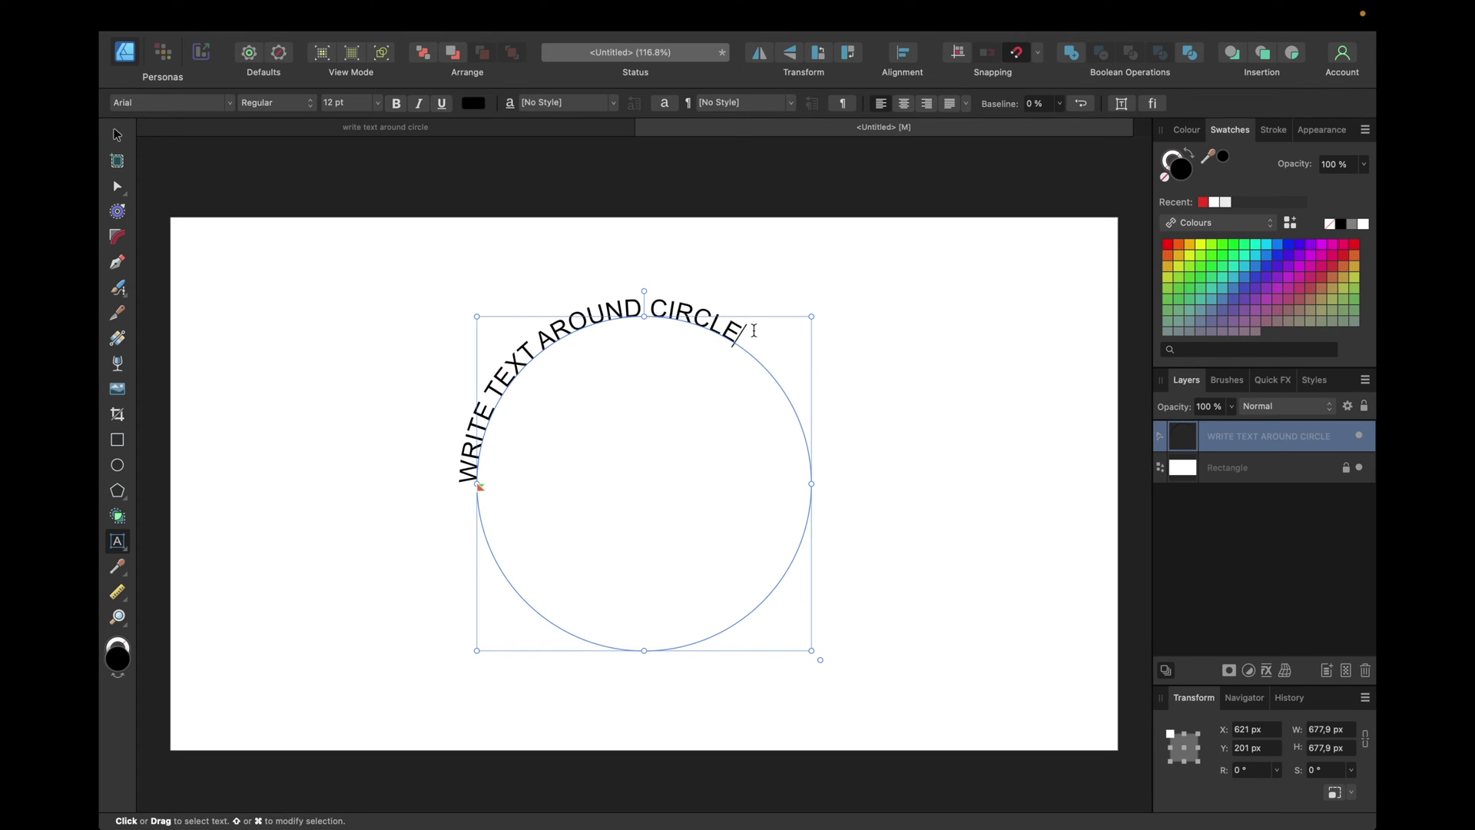
pyautogui.moveTo(751, 333); pyautogui.dragTo(459, 483)
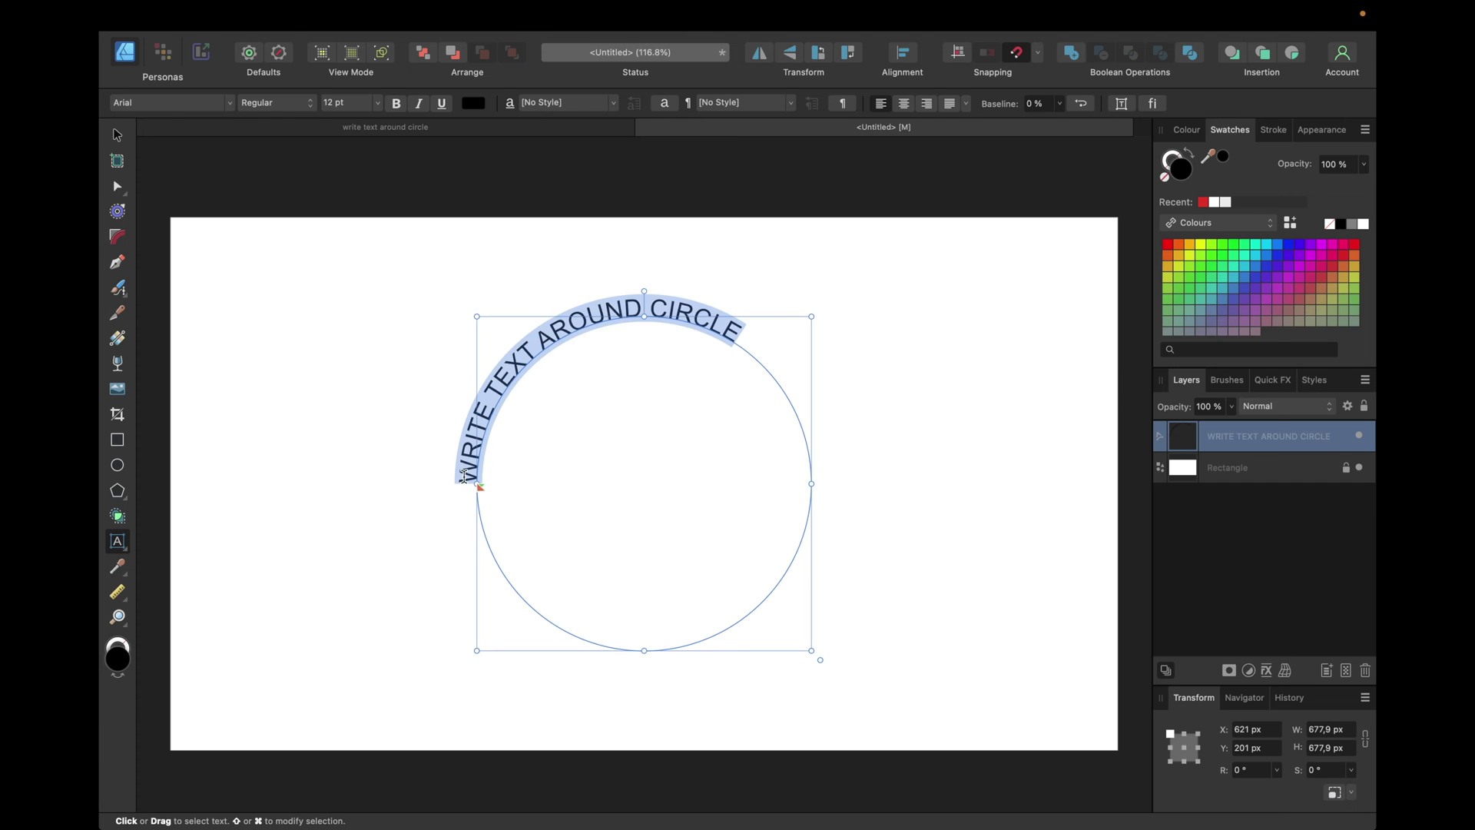
pyautogui.click(229, 102)
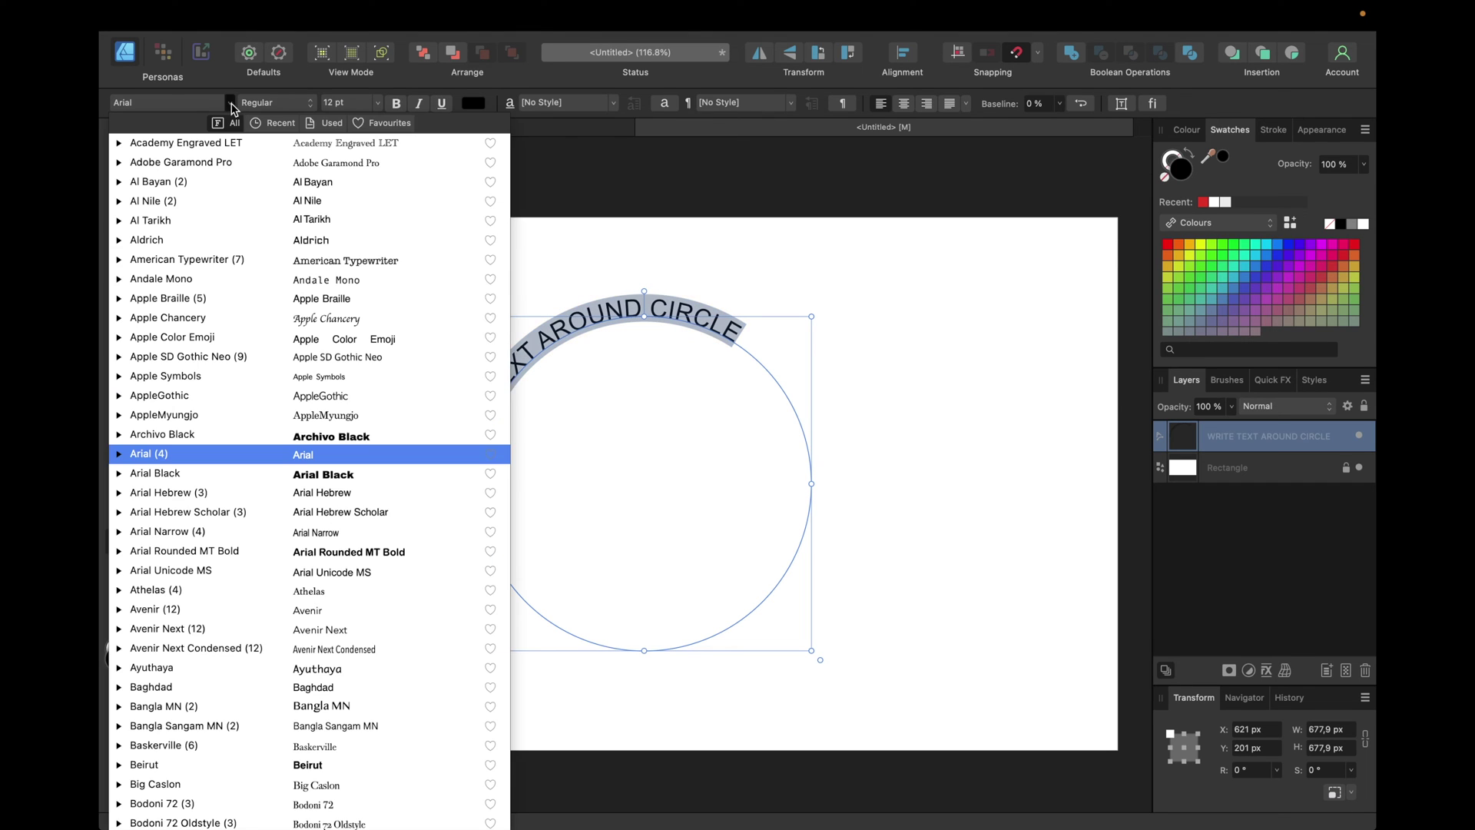
pyautogui.click(377, 123)
pyautogui.click(348, 146)
pyautogui.click(345, 157)
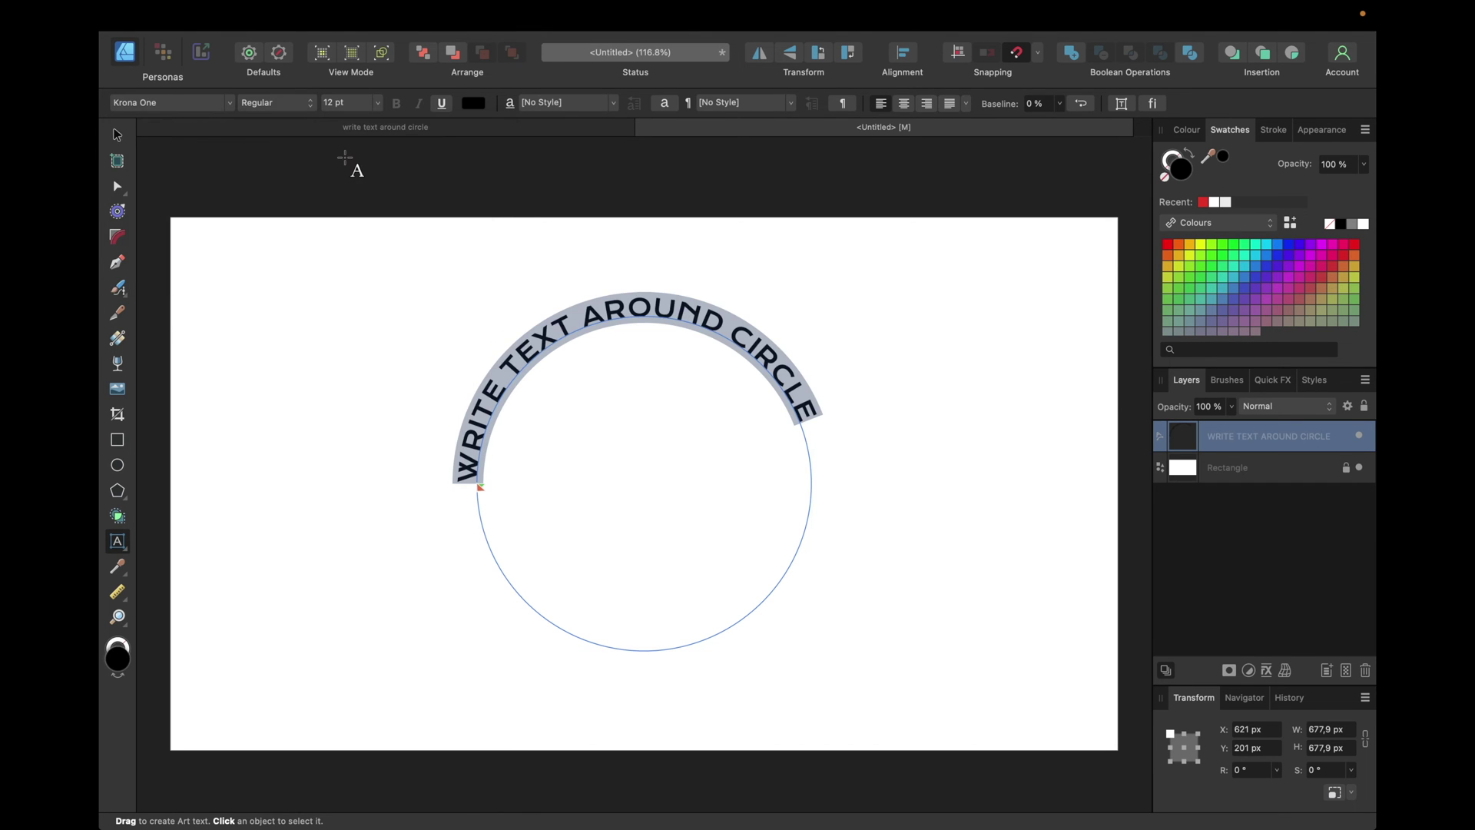
pyautogui.click(329, 103)
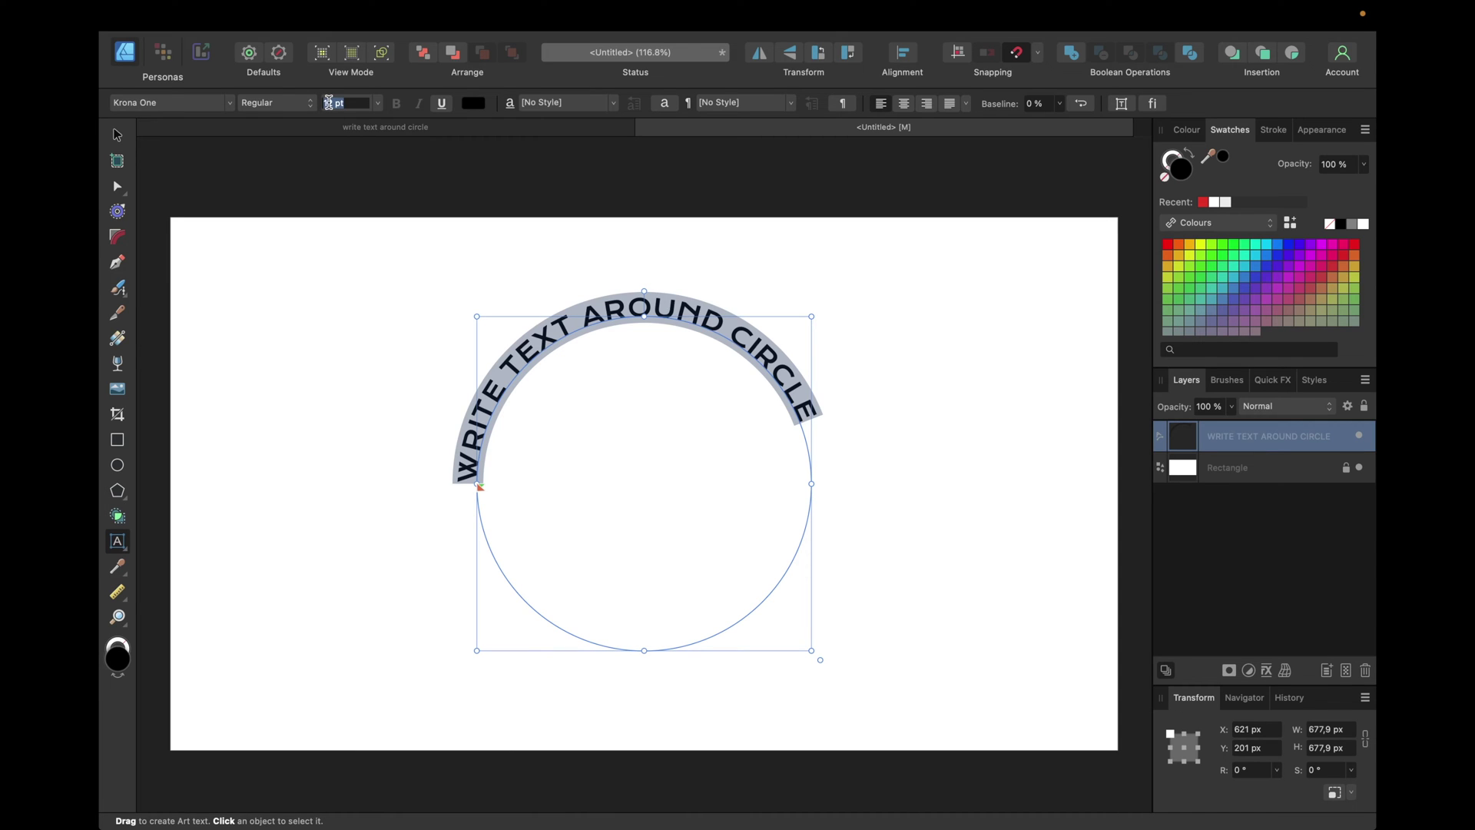
pyautogui.write('25')
pyautogui.press('Return')
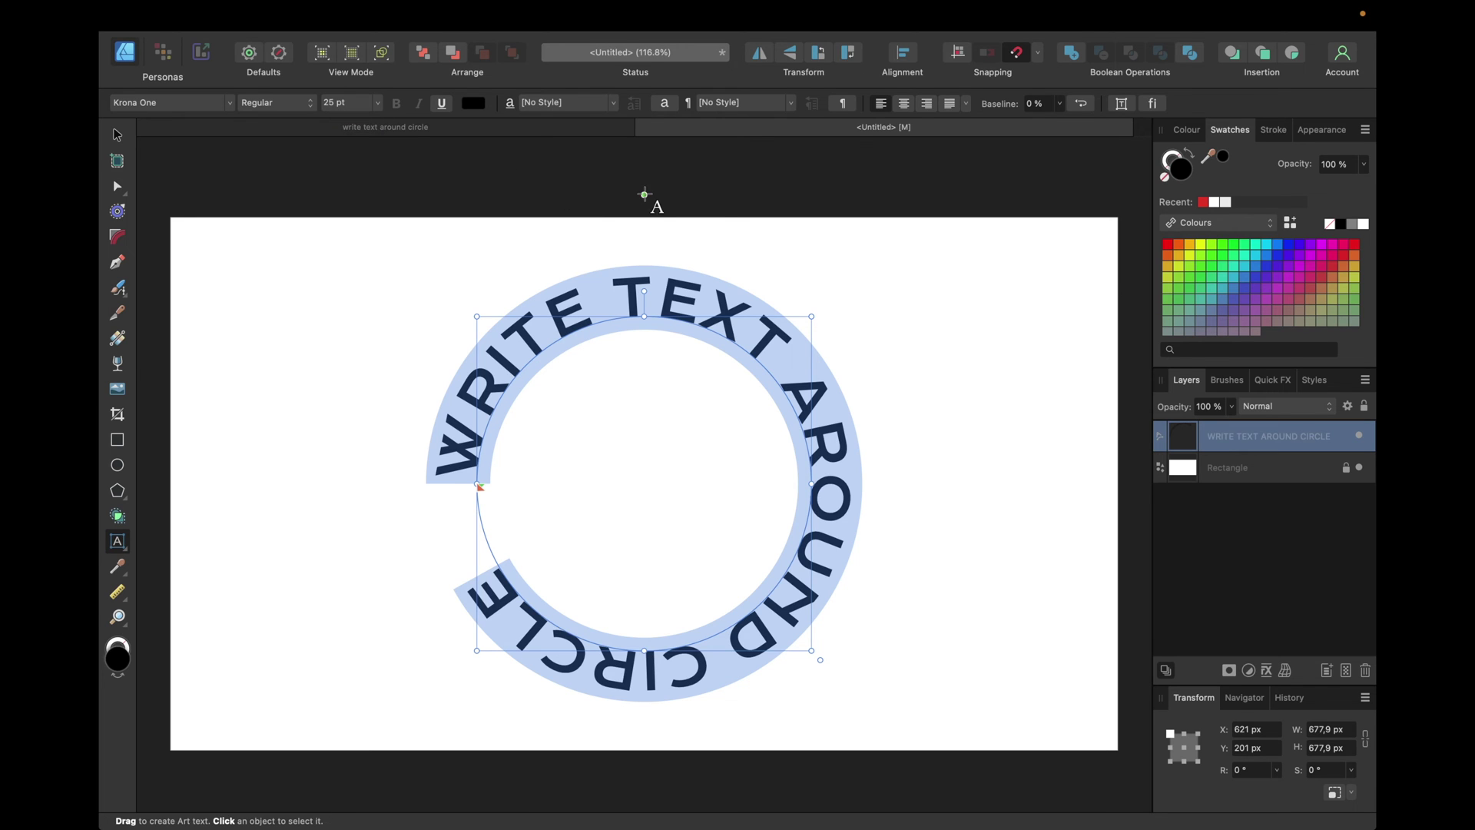
pyautogui.click(685, 395)
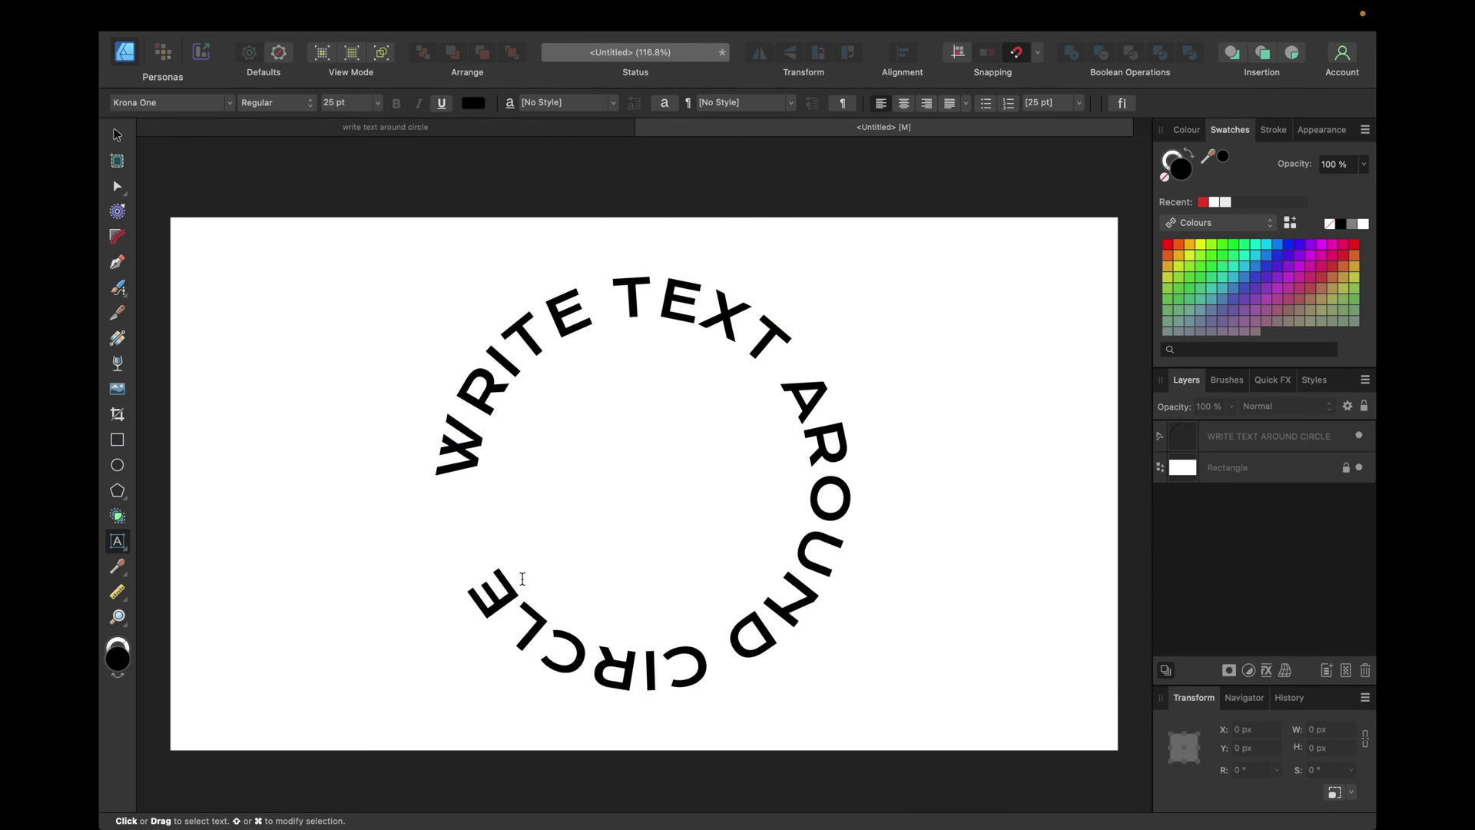
pyautogui.moveTo(442, 484); pyautogui.dragTo(470, 590)
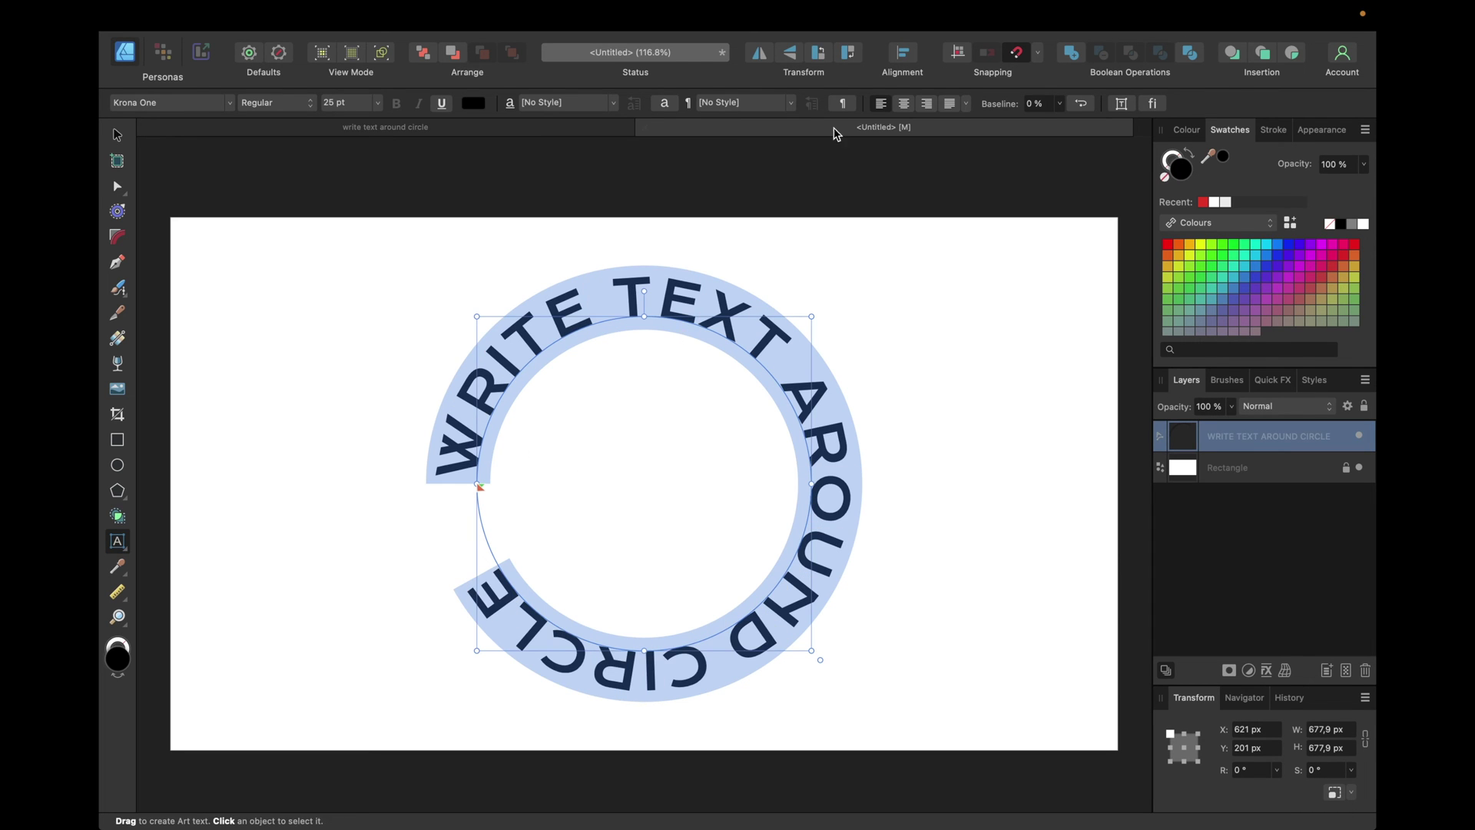
# In Paragraph justification, set word spacing 0% min / 250% max and letter spacing -100% min / 250% max.
pyautogui.click(844, 103)
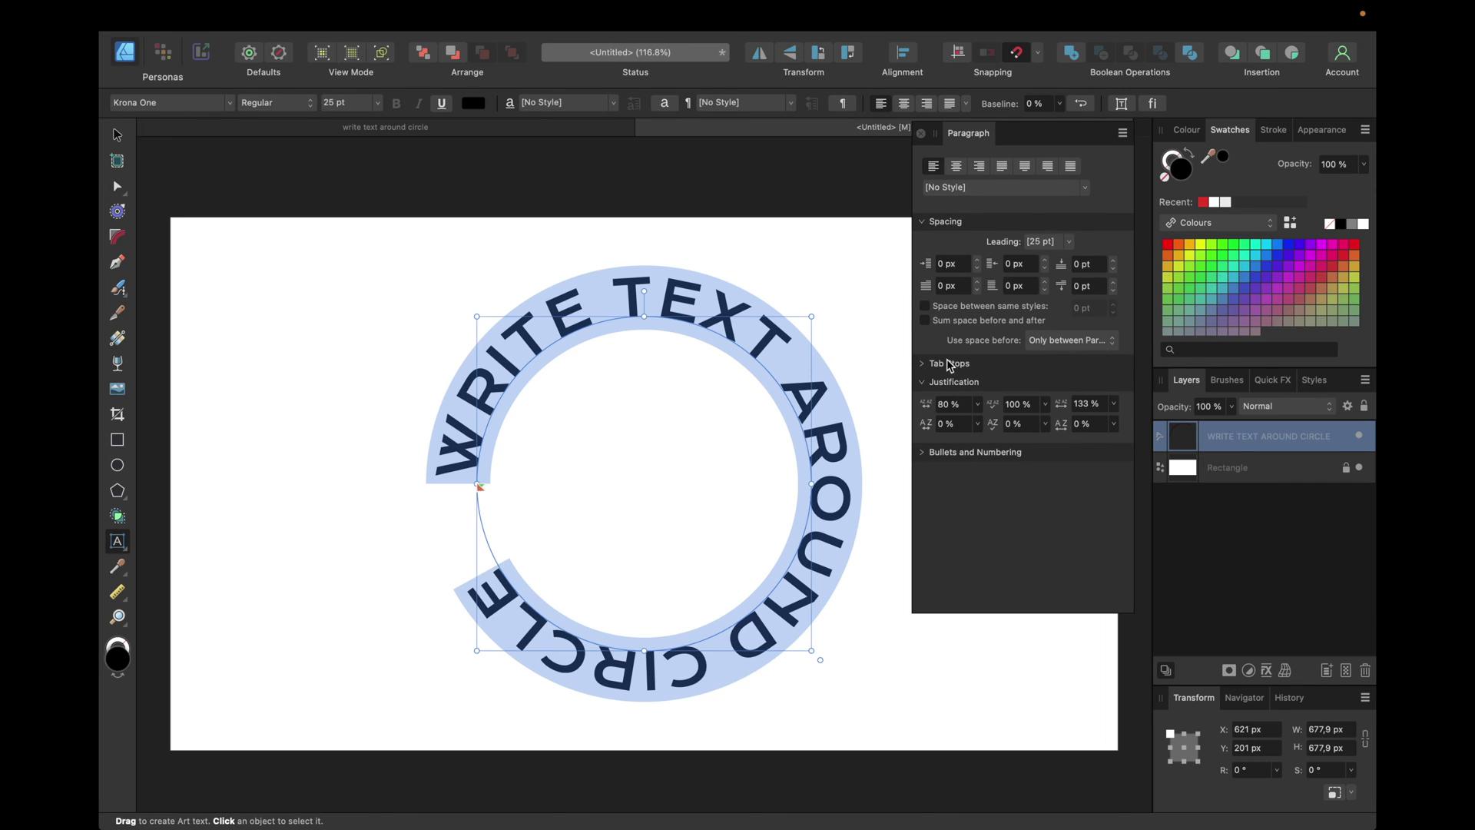
pyautogui.click(977, 405)
pyautogui.moveTo(965, 419); pyautogui.dragTo(945, 431)
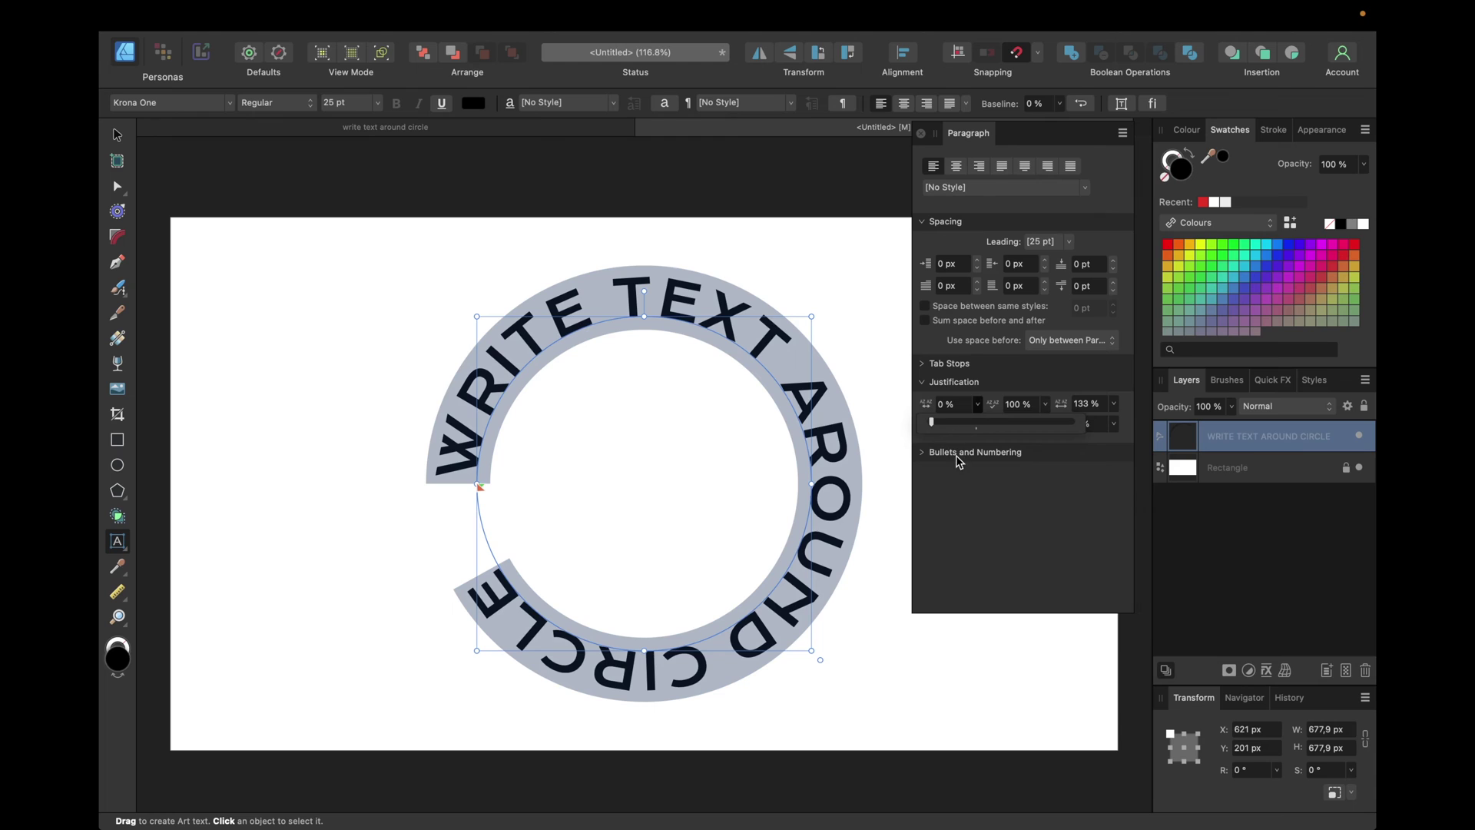
pyautogui.click(960, 456)
pyautogui.click(977, 424)
pyautogui.moveTo(977, 443); pyautogui.dragTo(931, 442)
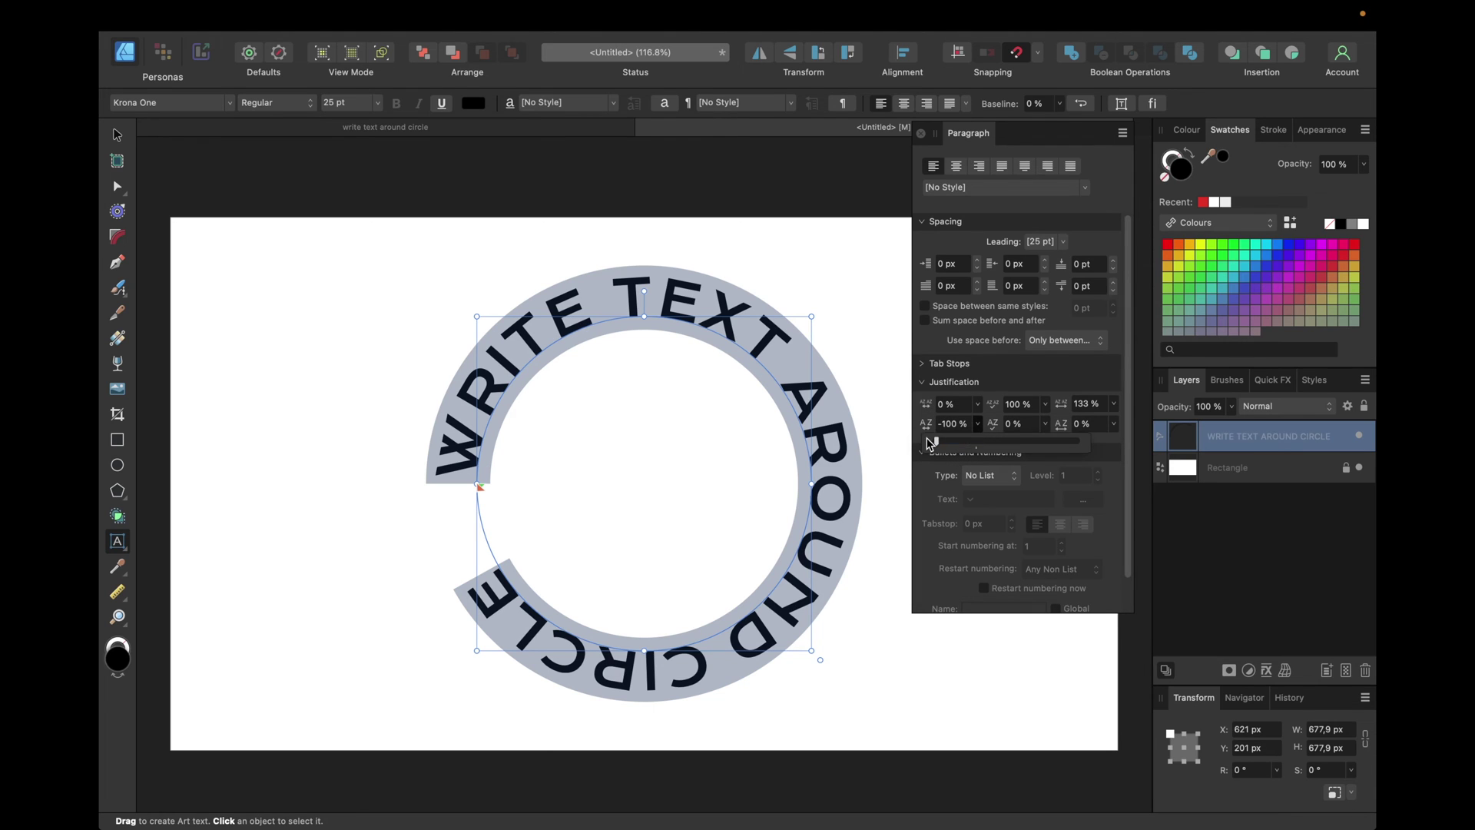
pyautogui.click(923, 454)
pyautogui.click(1114, 406)
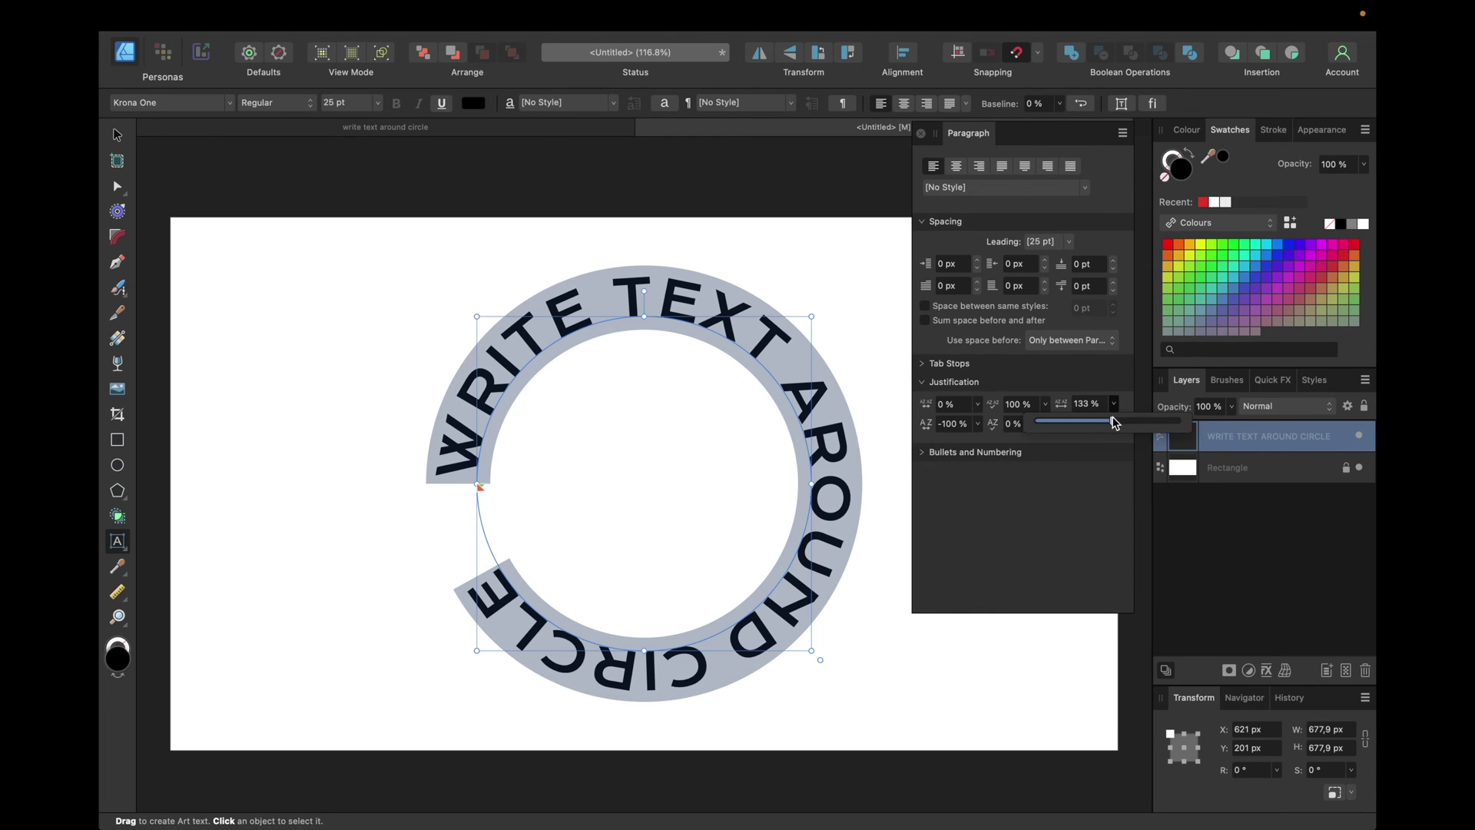
pyautogui.moveTo(1115, 415); pyautogui.dragTo(1192, 423)
pyautogui.click(1114, 404)
pyautogui.click(1114, 424)
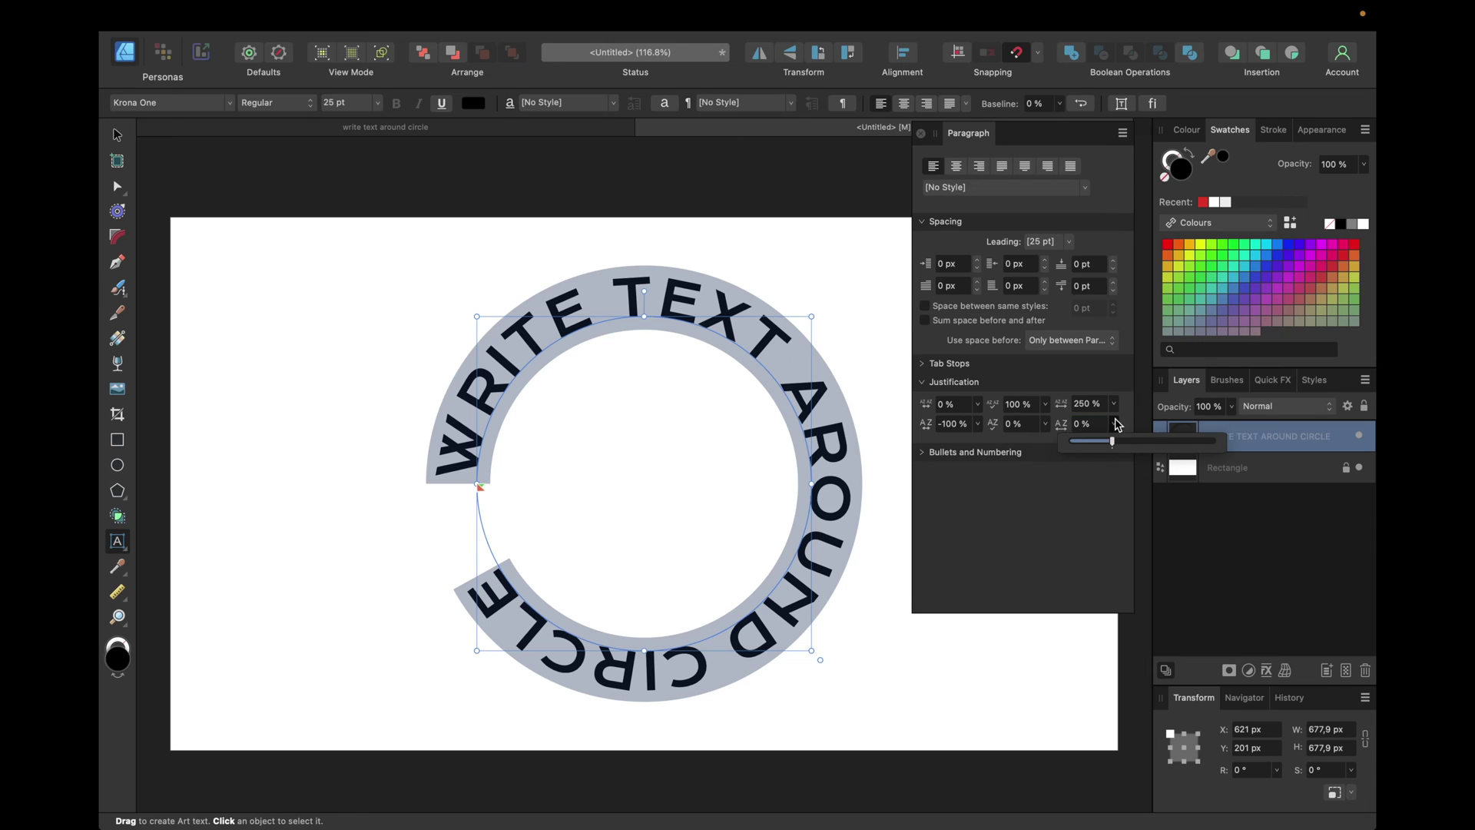
pyautogui.moveTo(1114, 444); pyautogui.dragTo(1241, 448)
# Set the desired word spacing to 120%.
pyautogui.click(1019, 407)
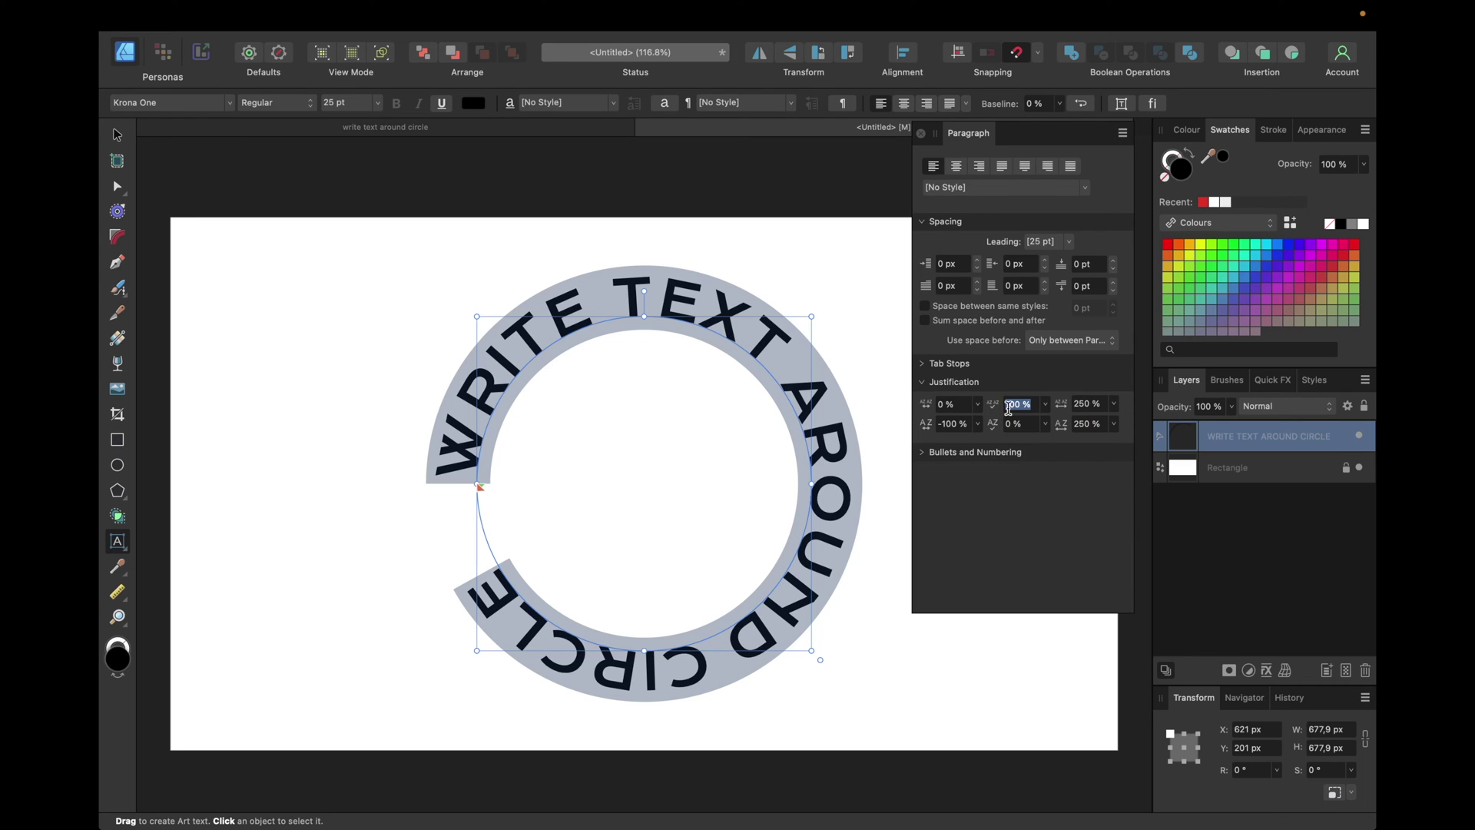
pyautogui.write('110')
pyautogui.press('Return')
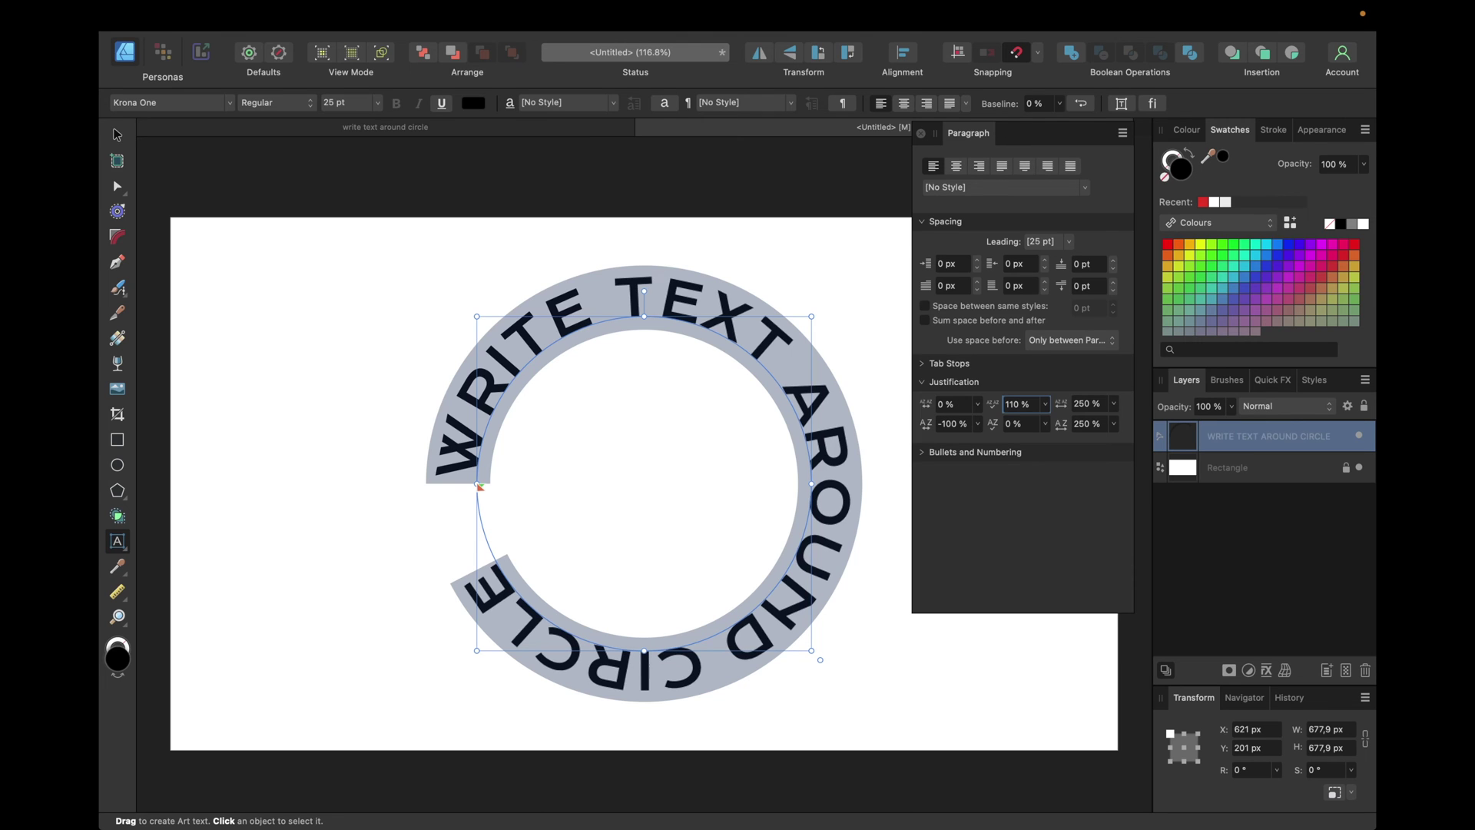
pyautogui.press('super+a')
pyautogui.write('2')
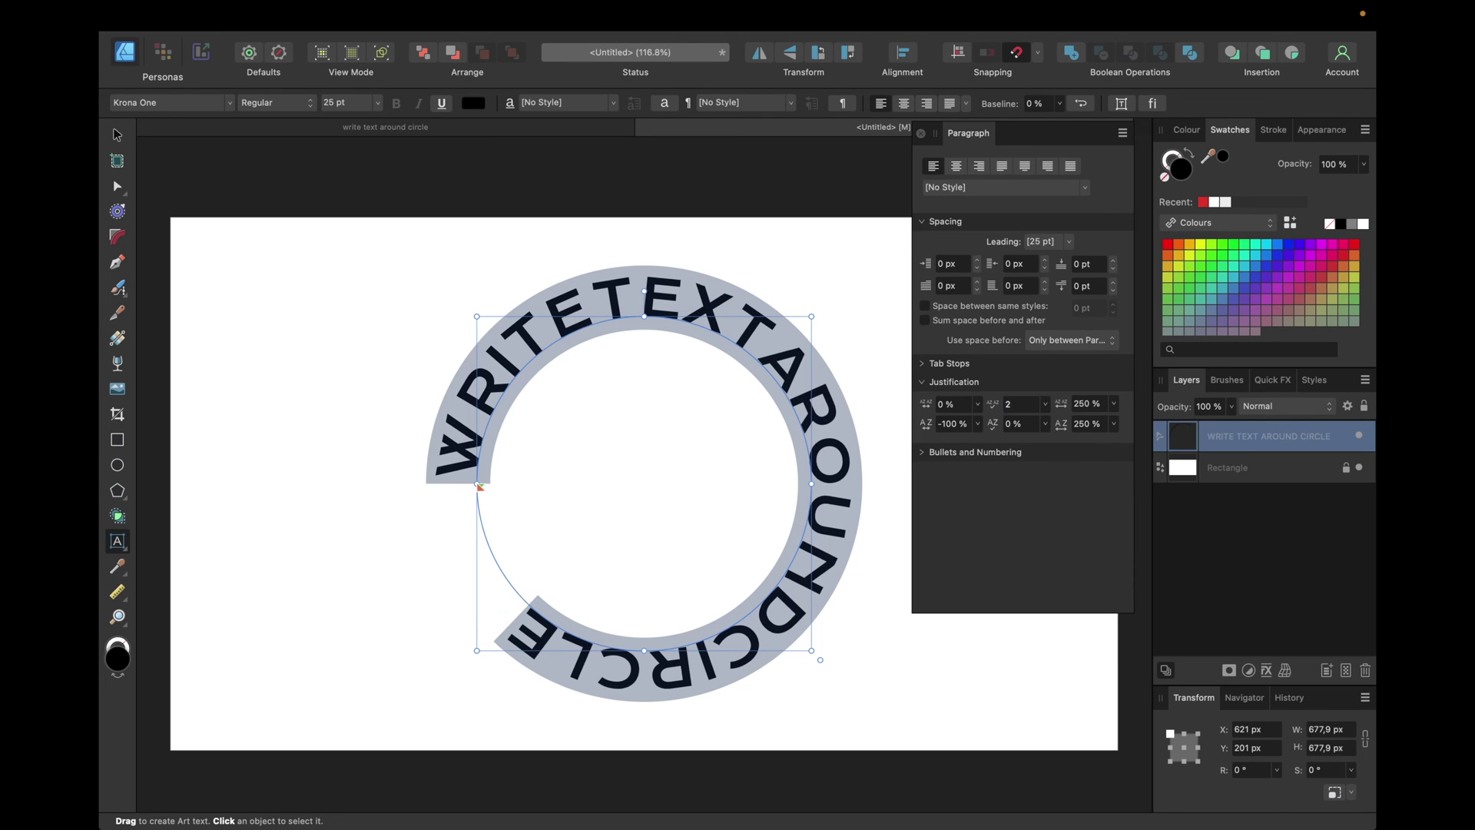
pyautogui.write('20')
pyautogui.press('Return')
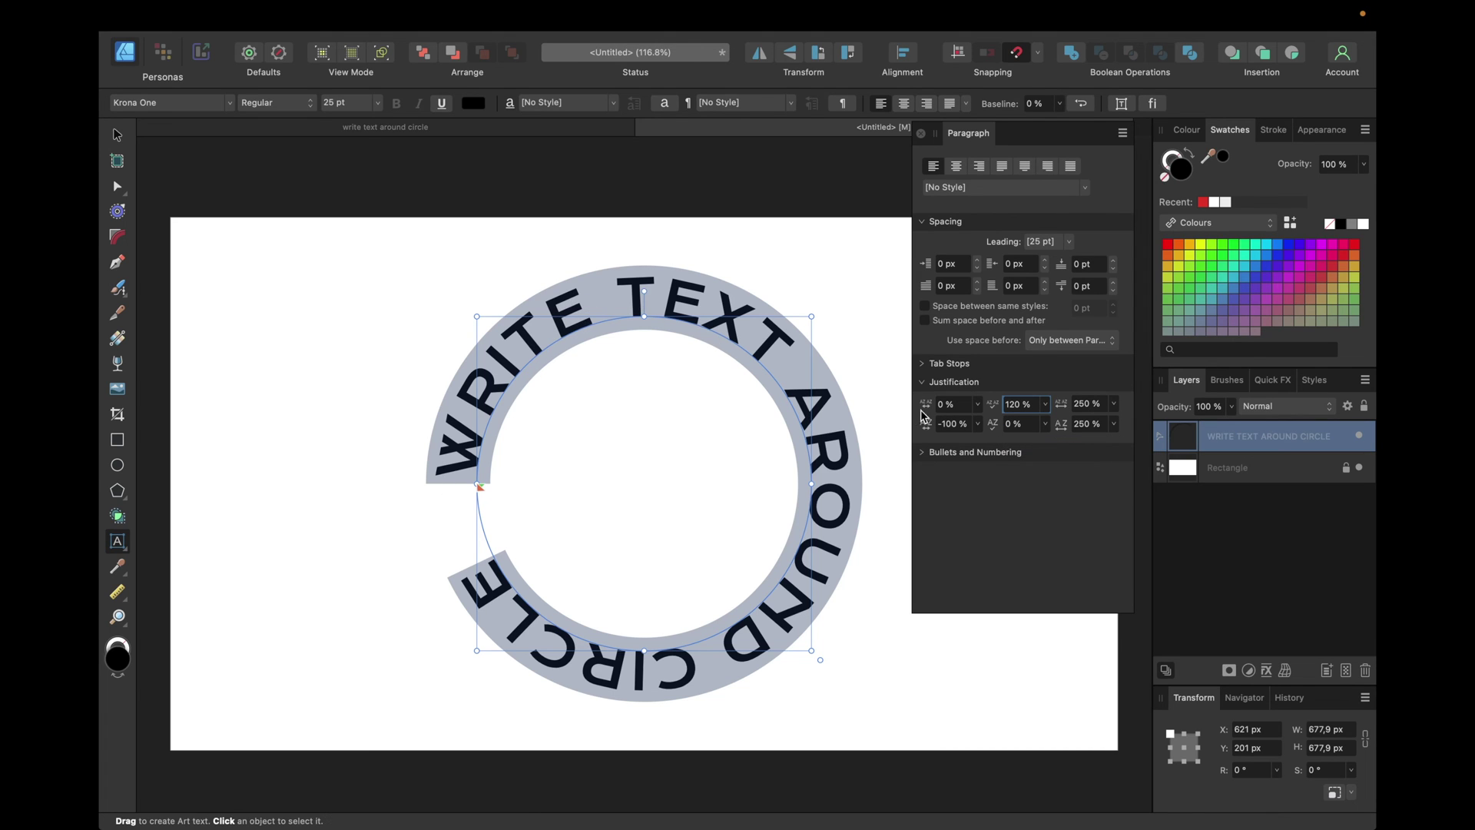
# Set the desired letter spacing to 11%.
pyautogui.click(1012, 425)
pyautogui.write('10')
pyautogui.press('Return')
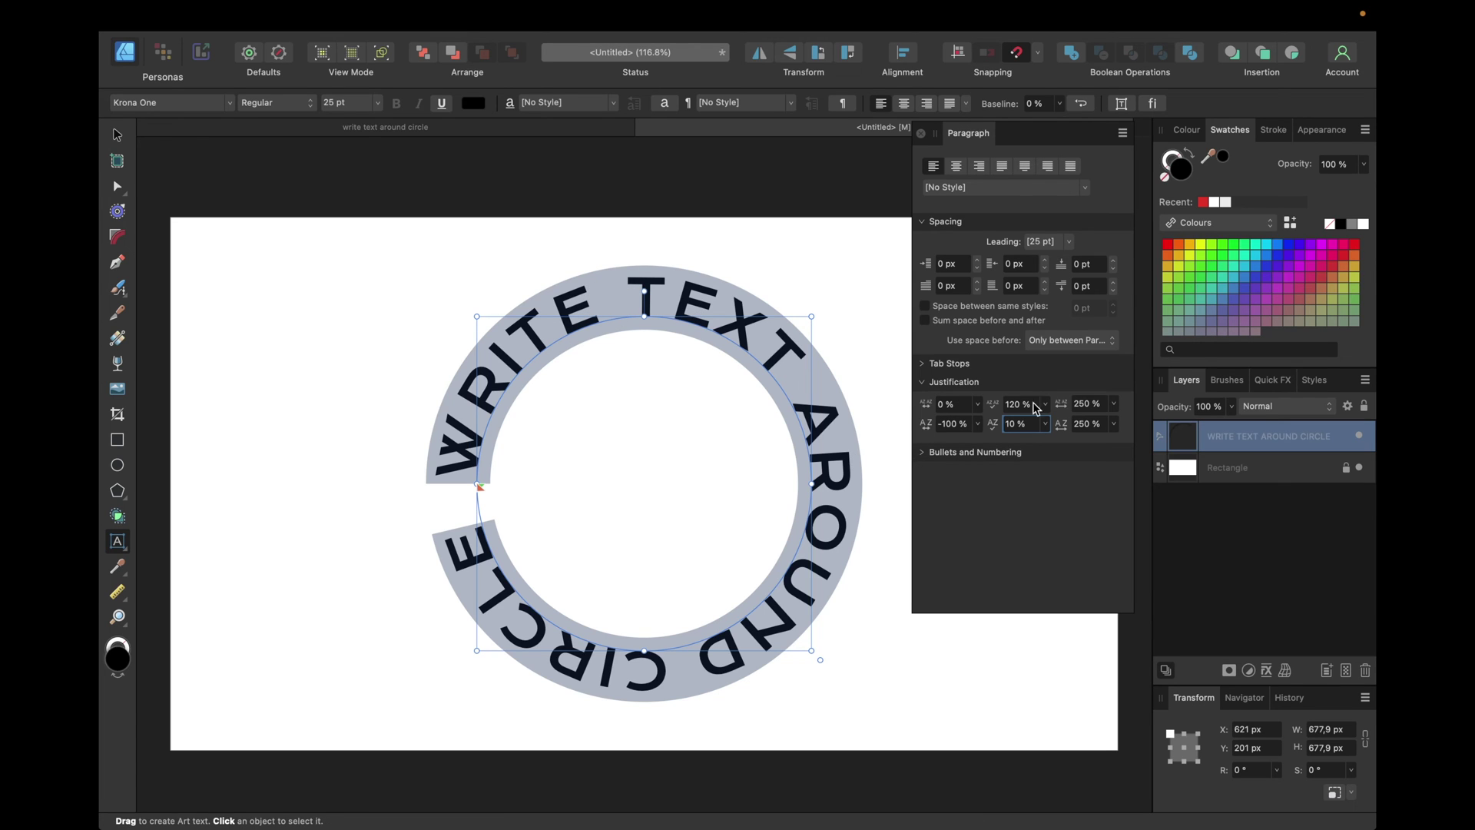
pyautogui.click(1004, 425)
pyautogui.write('11')
pyautogui.press('Return')
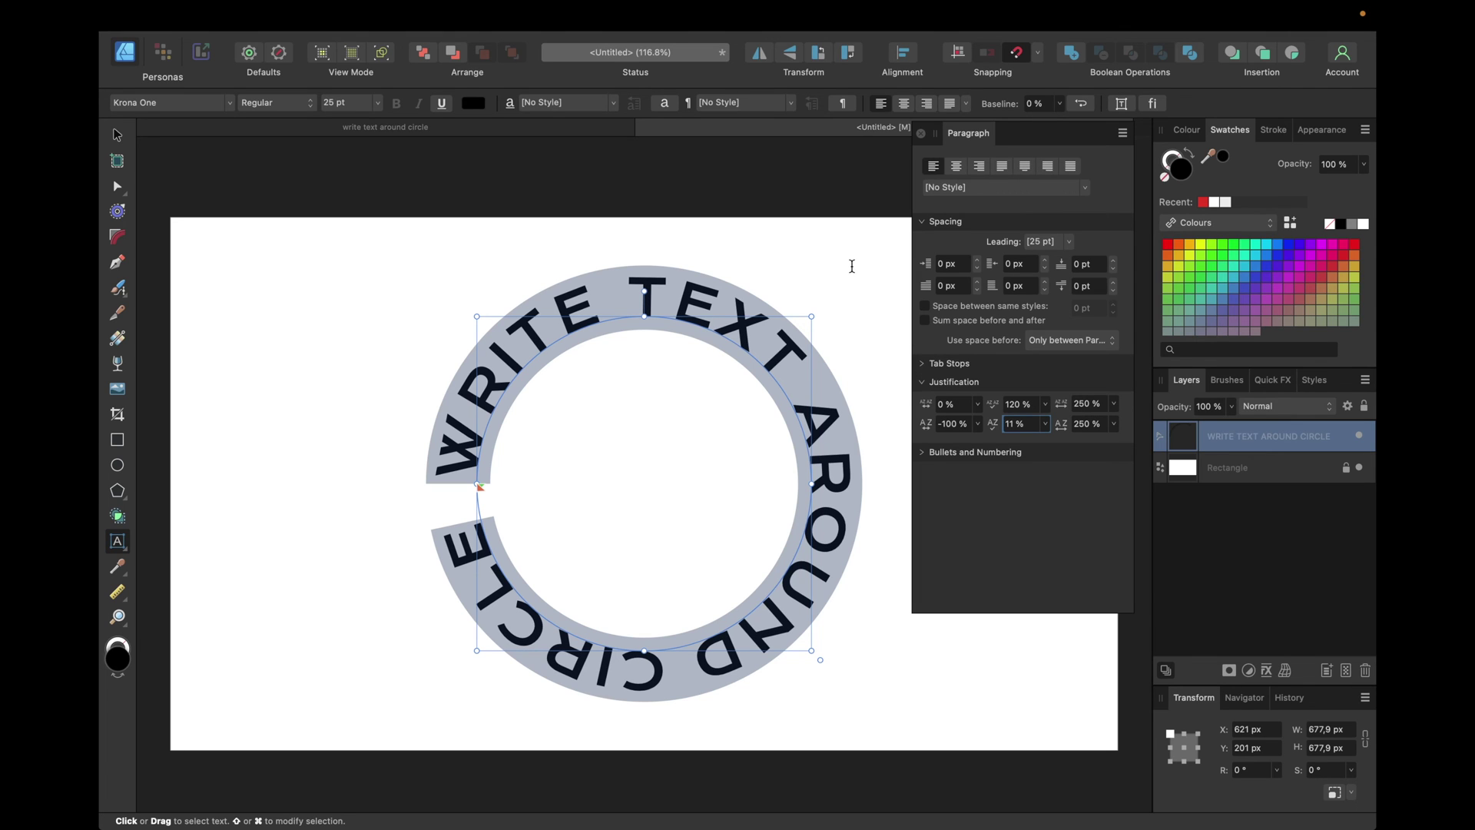
# Exit text editing to preview the ring, then reselect all the circular text.
pyautogui.click(920, 133)
pyautogui.press('Escape')
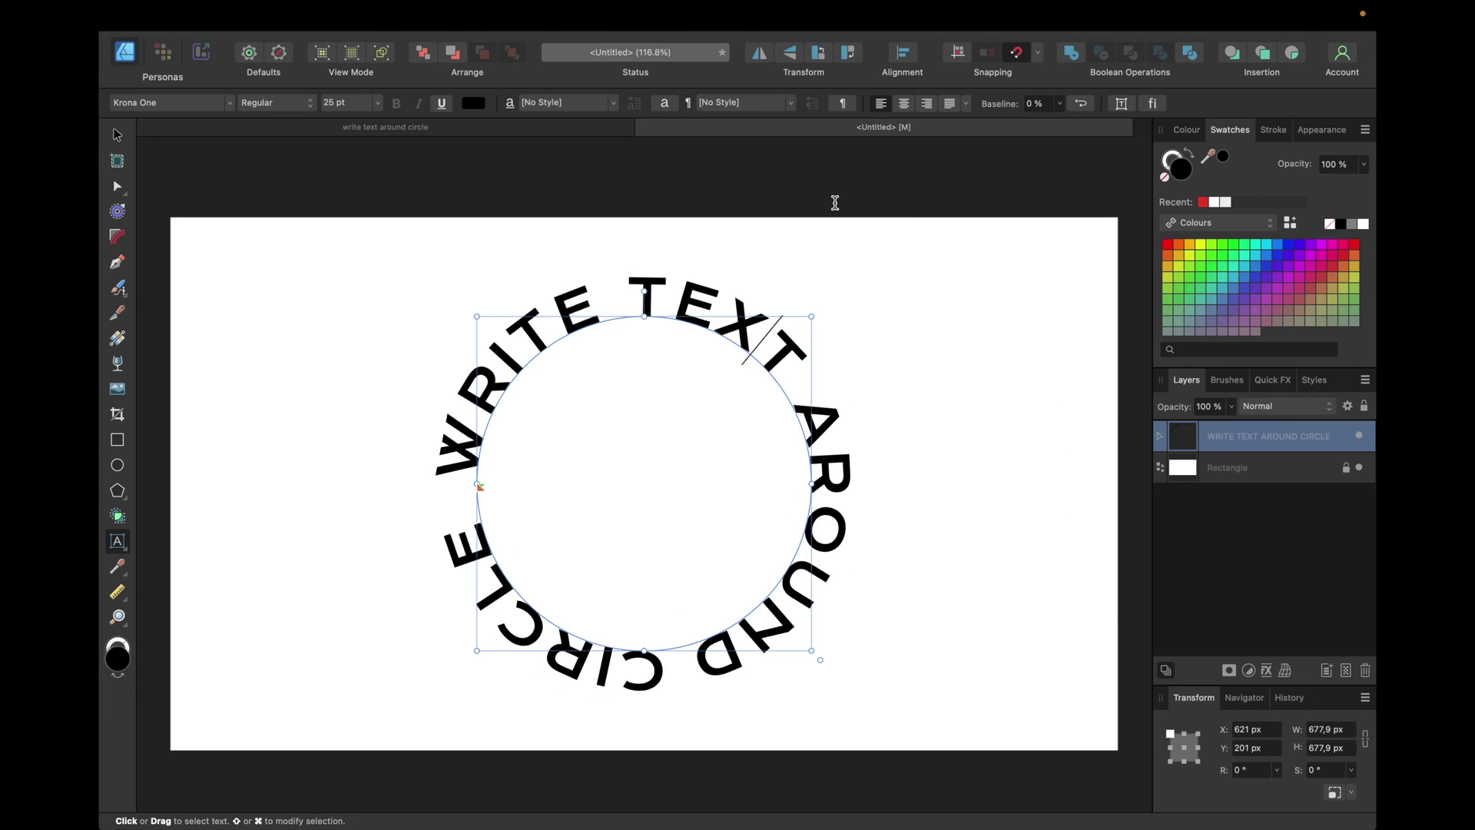
pyautogui.press('Escape')
pyautogui.click(437, 169)
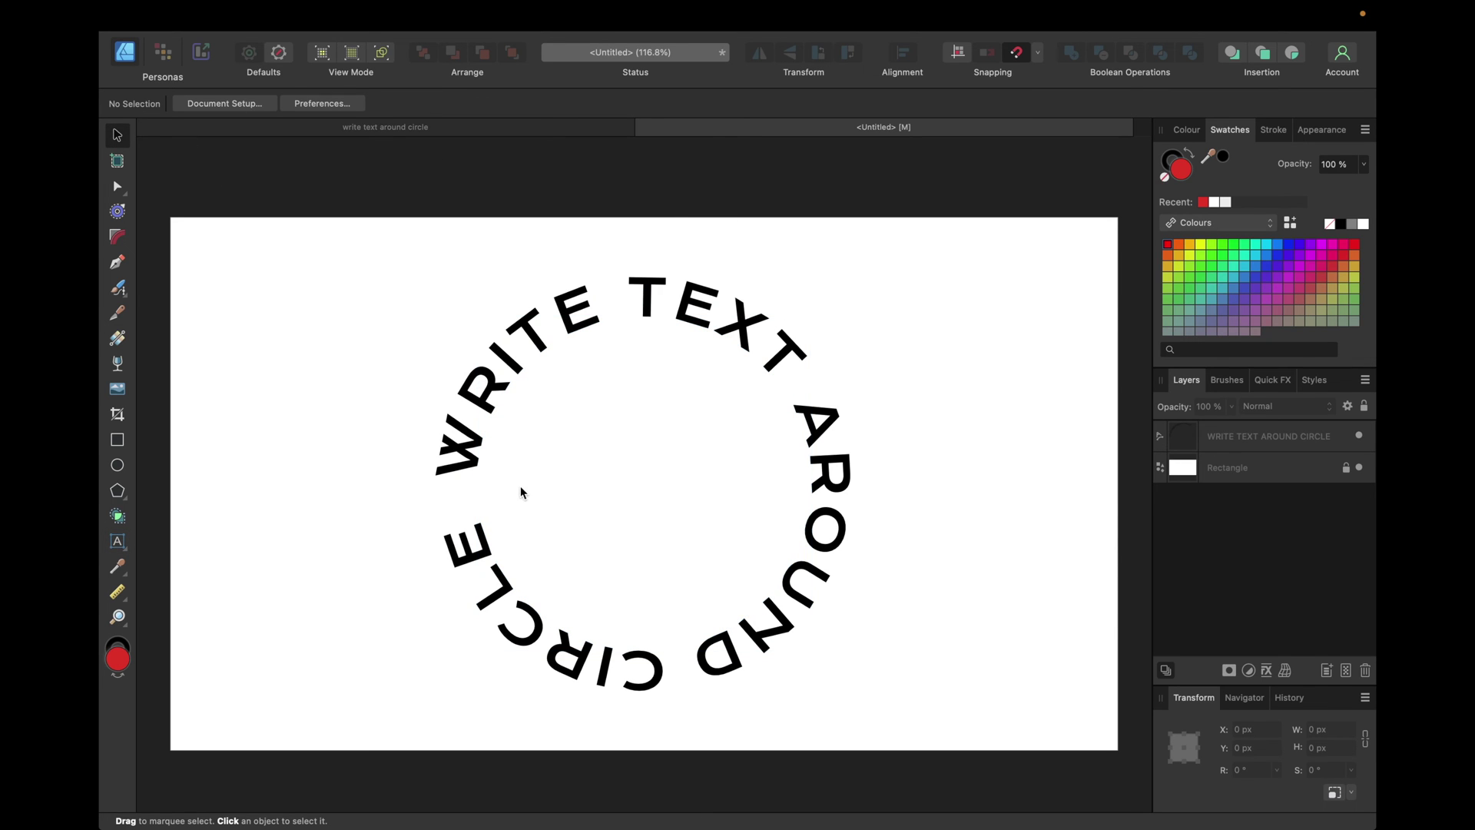
pyautogui.click(486, 445)
pyautogui.doubleClick(483, 450)
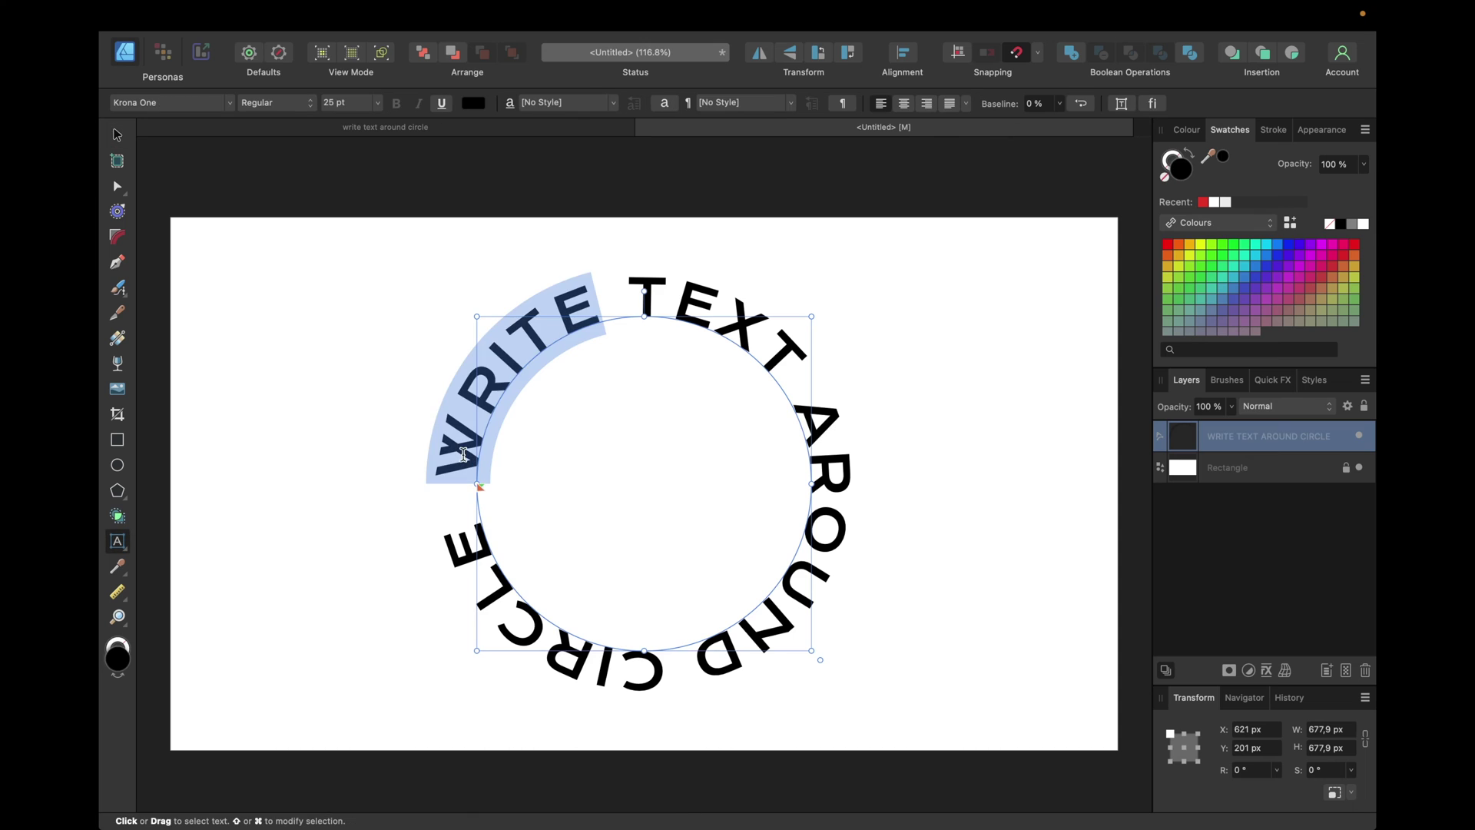
pyautogui.click(460, 461)
pyautogui.moveTo(460, 461); pyautogui.dragTo(461, 538)
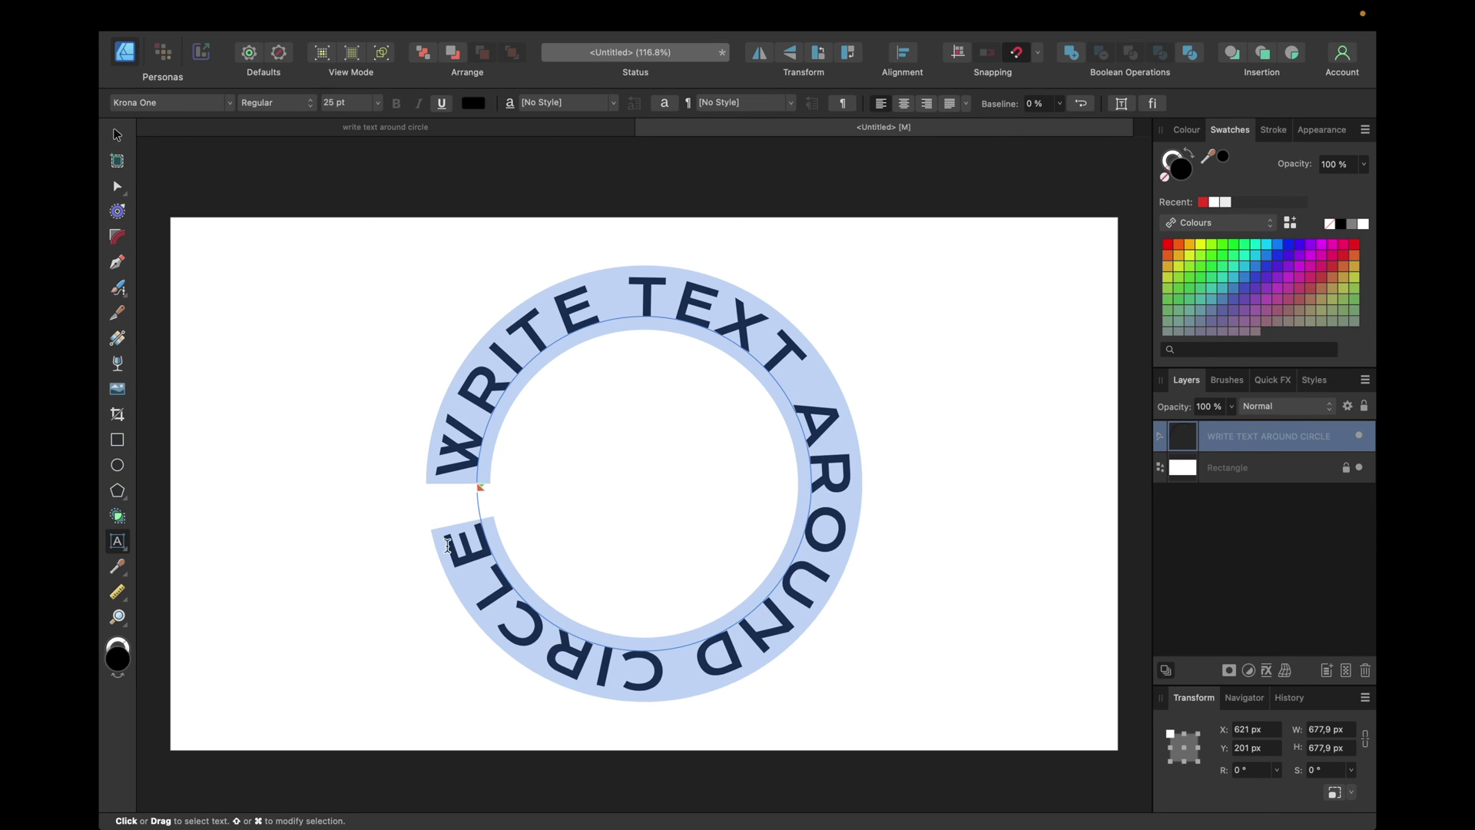
# Increase the desired letter spacing to 13% and deselect the text.
pyautogui.click(843, 103)
pyautogui.click(1011, 424)
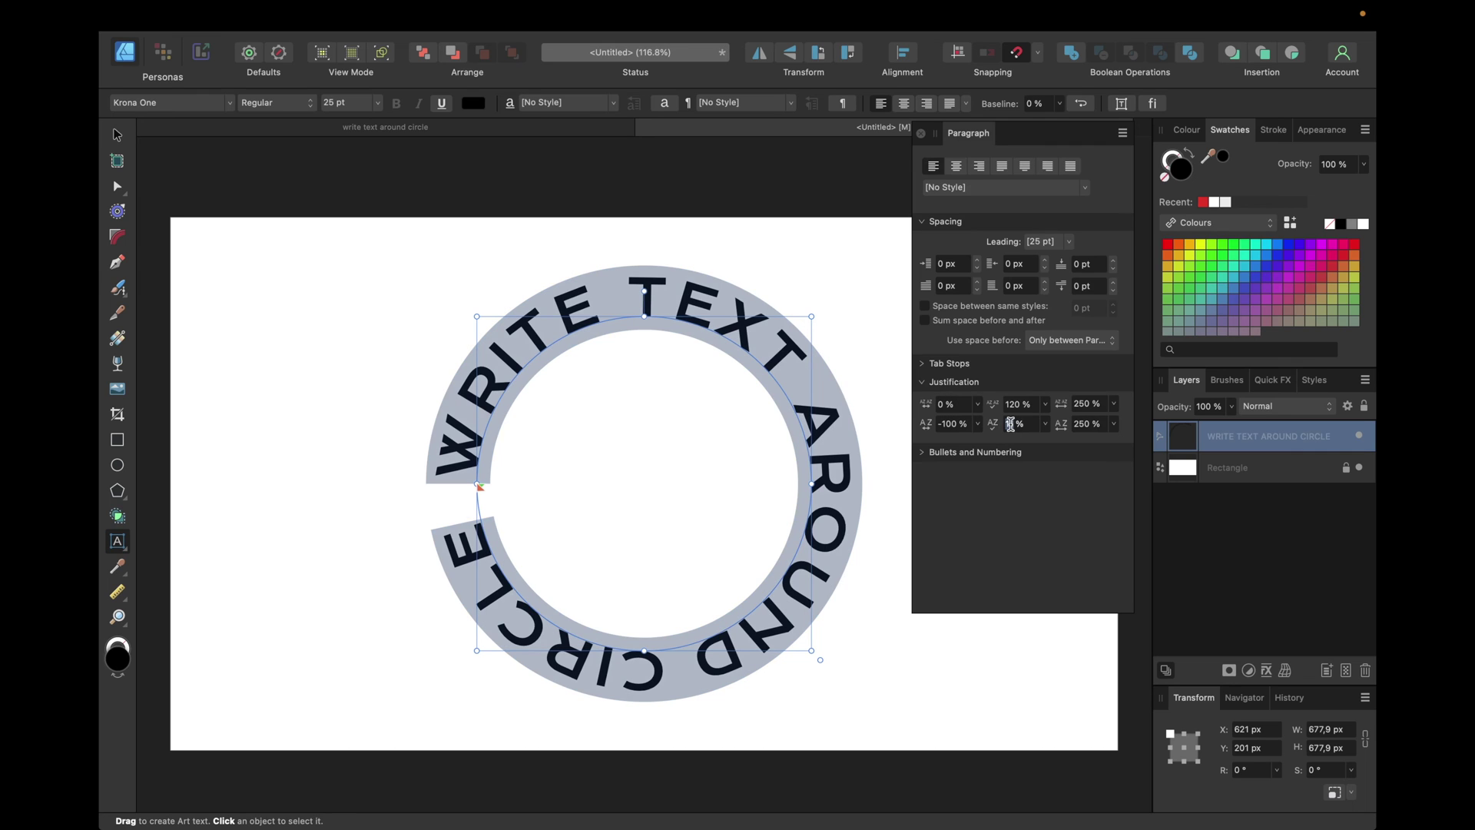
pyautogui.write('13')
pyautogui.press('Return')
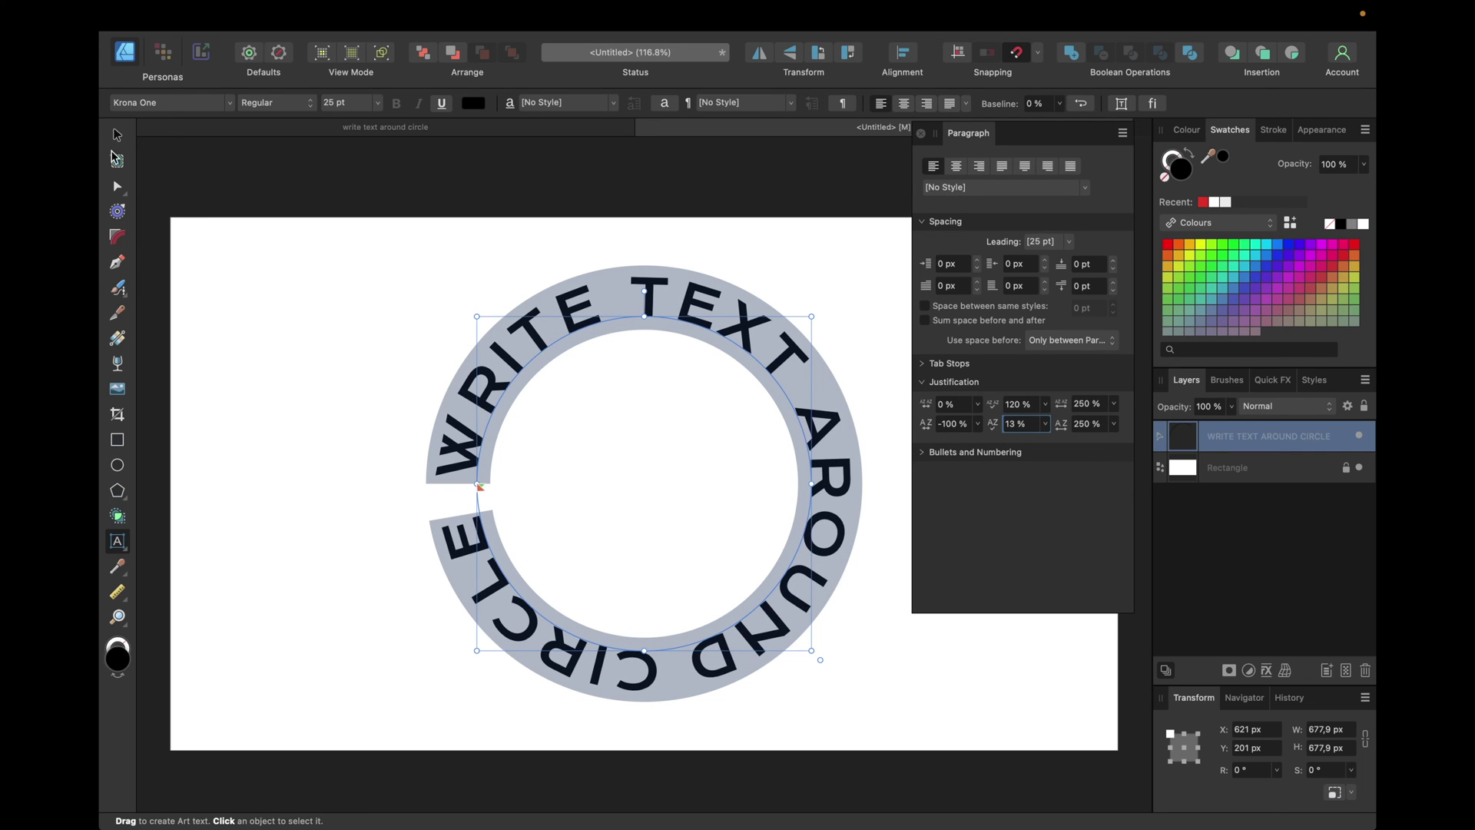
pyautogui.click(921, 133)
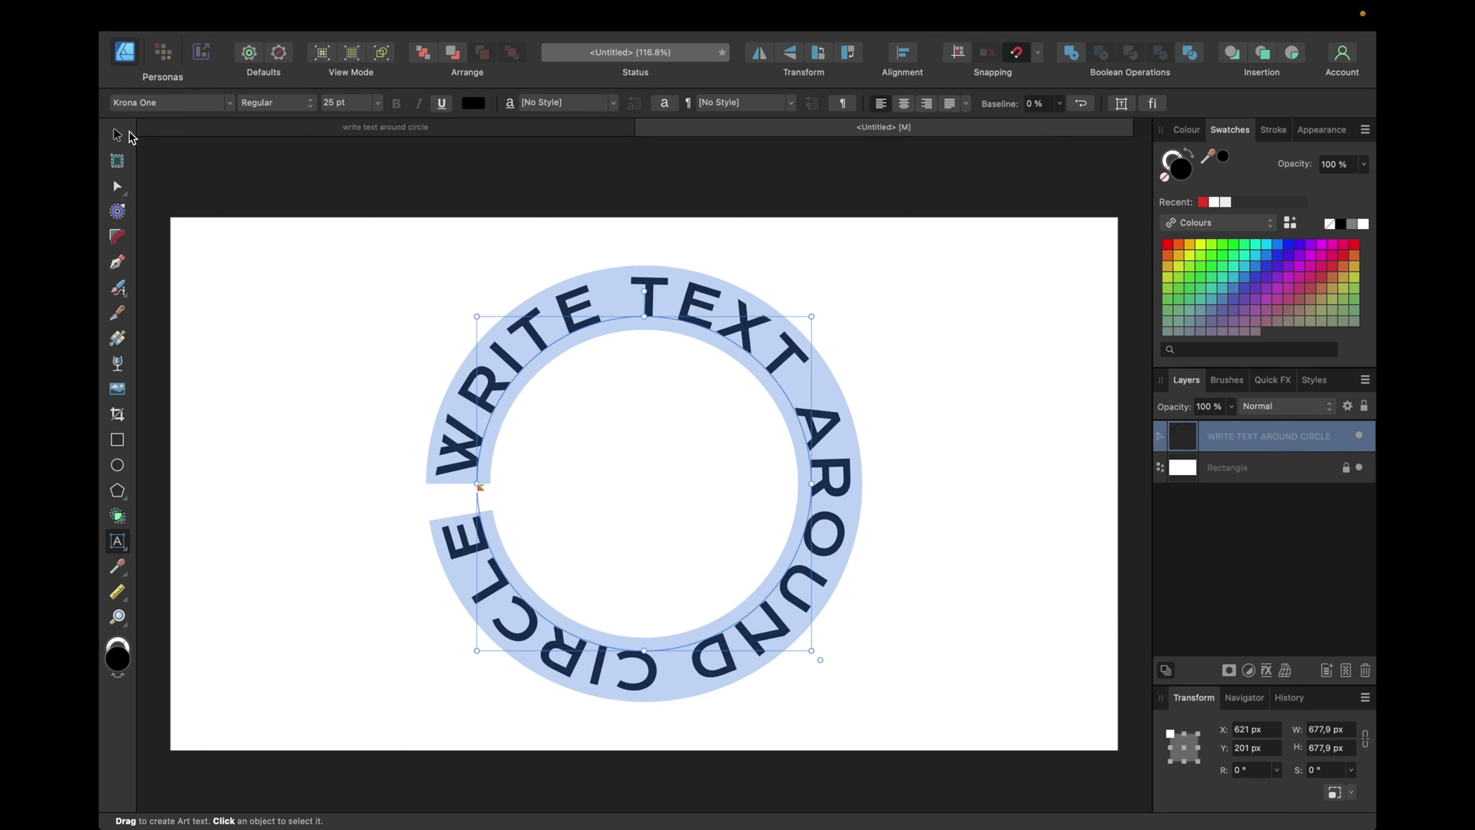
pyautogui.click(119, 136)
pyautogui.click(380, 246)
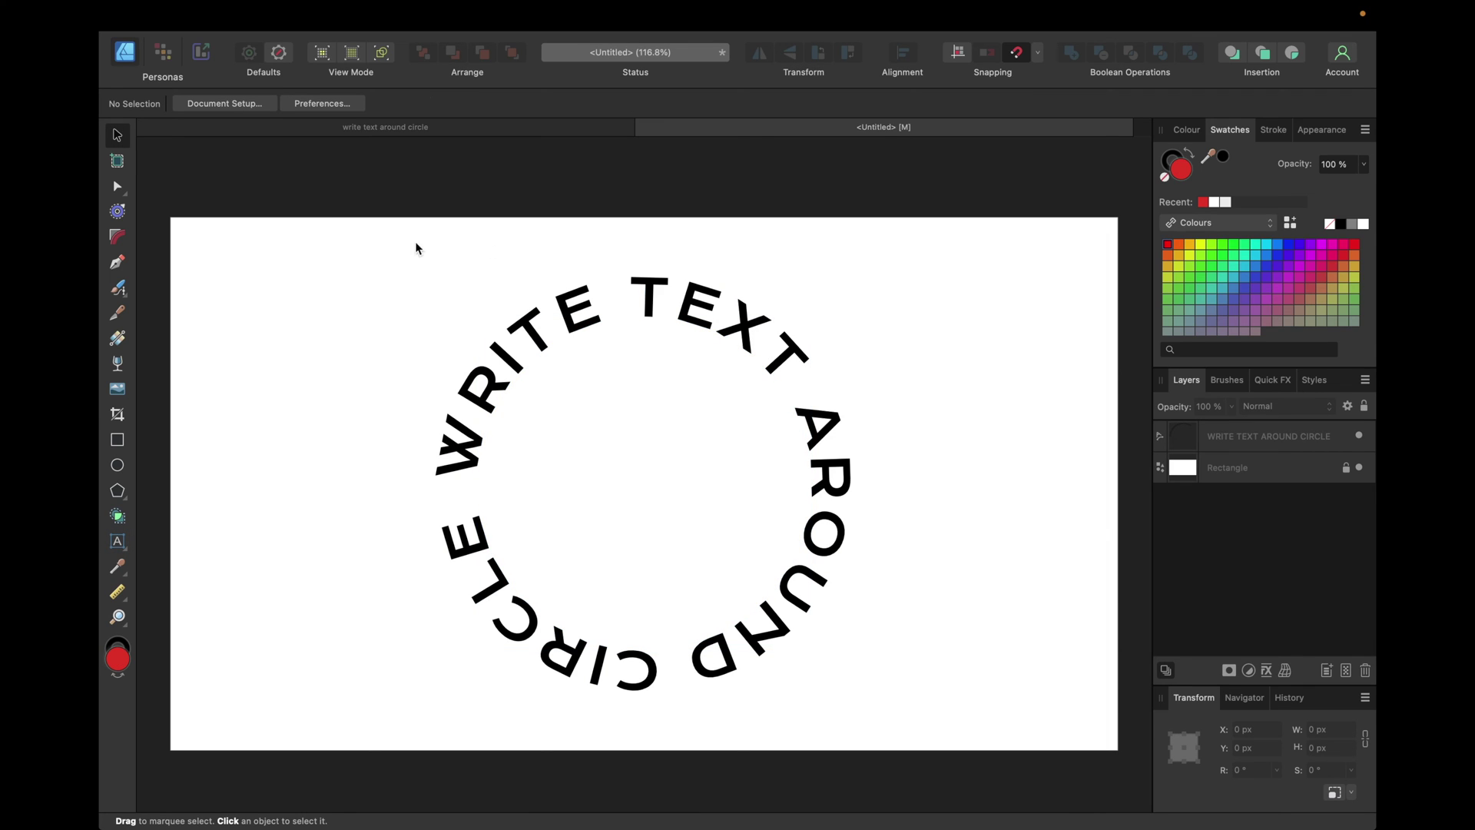
# Convert the circular text to curves and select all the letter curves in the group.
pyautogui.click(638, 321)
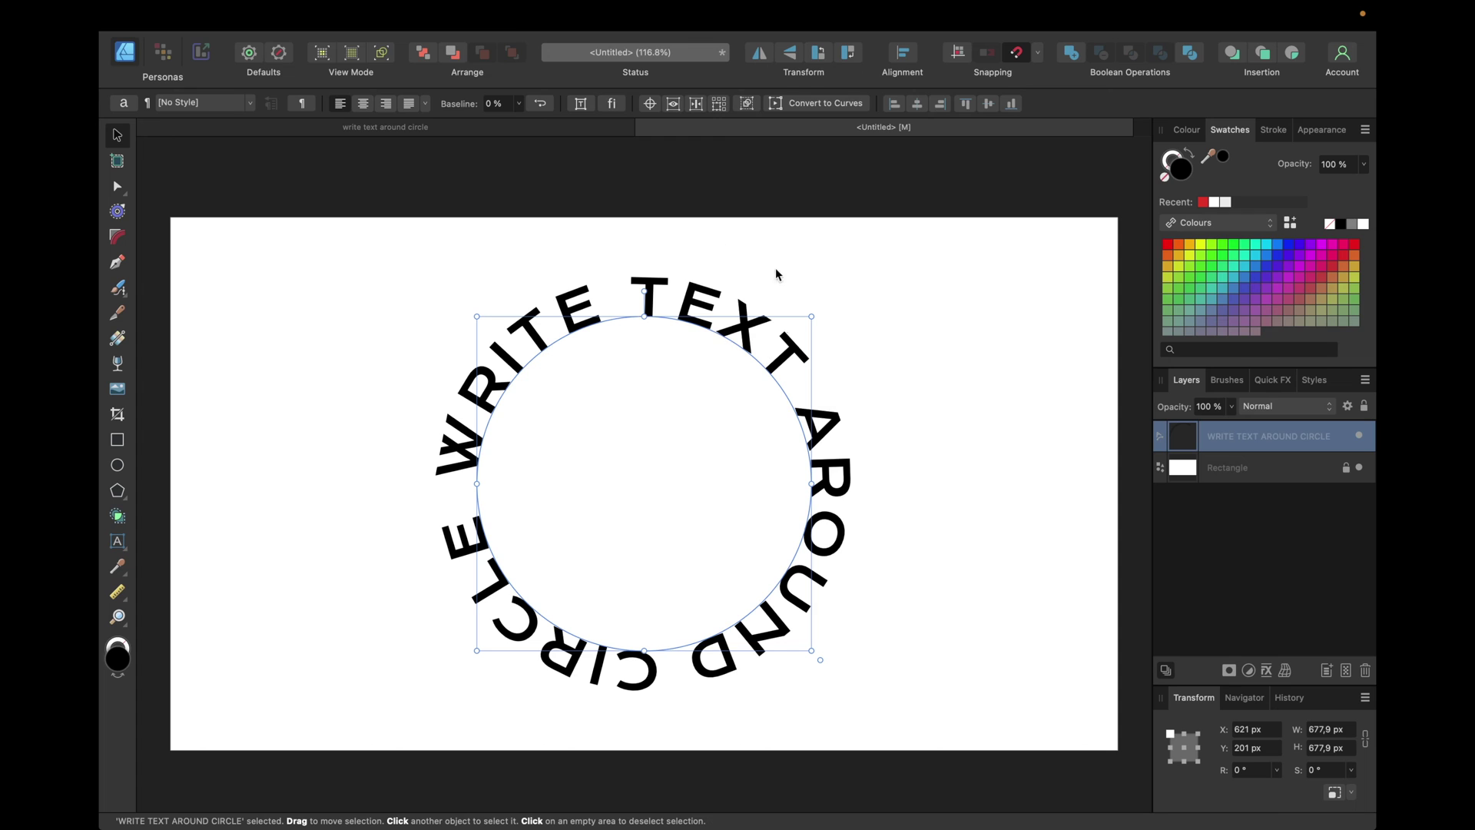
pyautogui.click(819, 103)
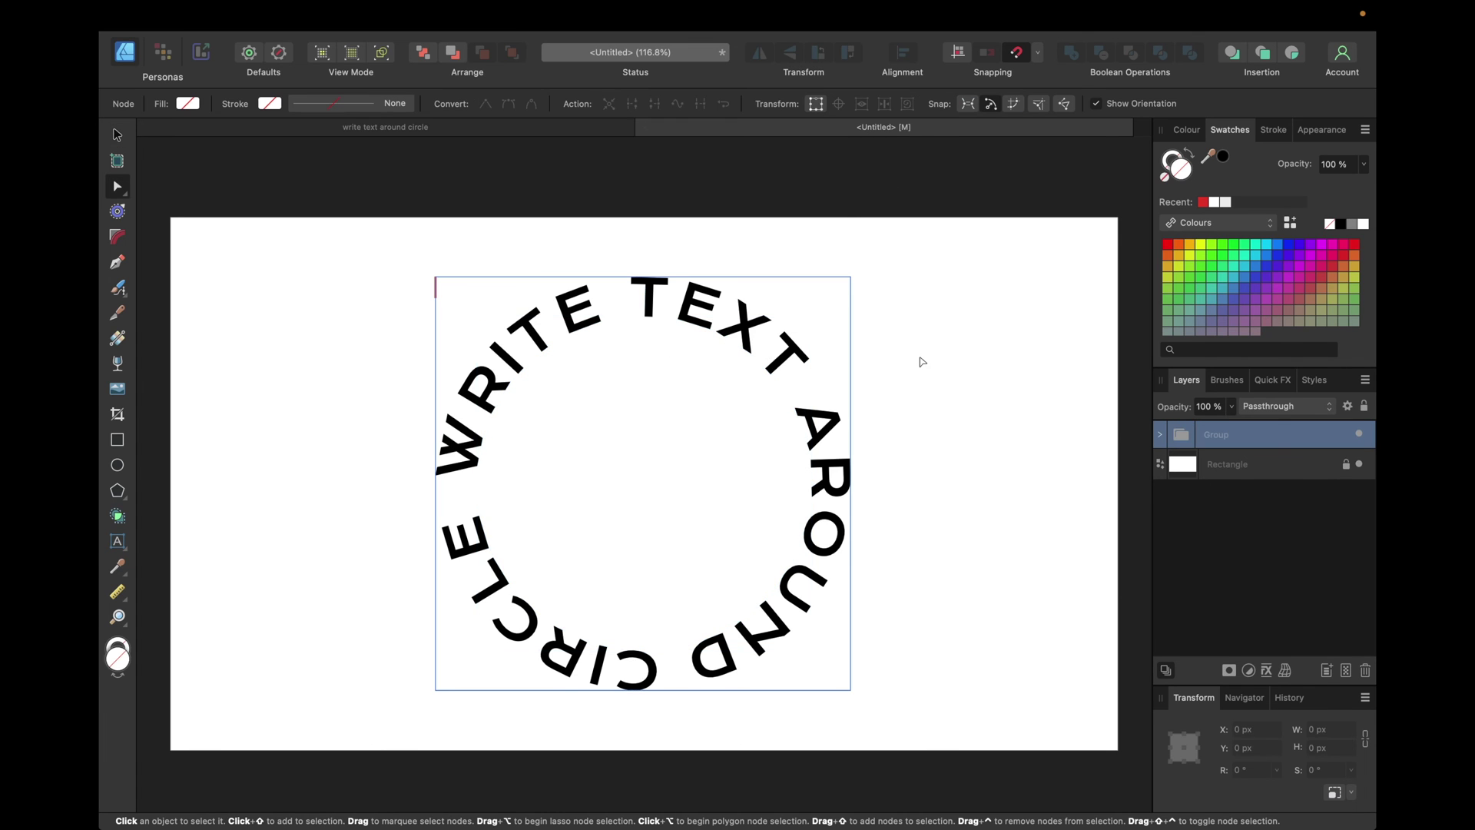
pyautogui.click(1162, 432)
pyautogui.click(1210, 458)
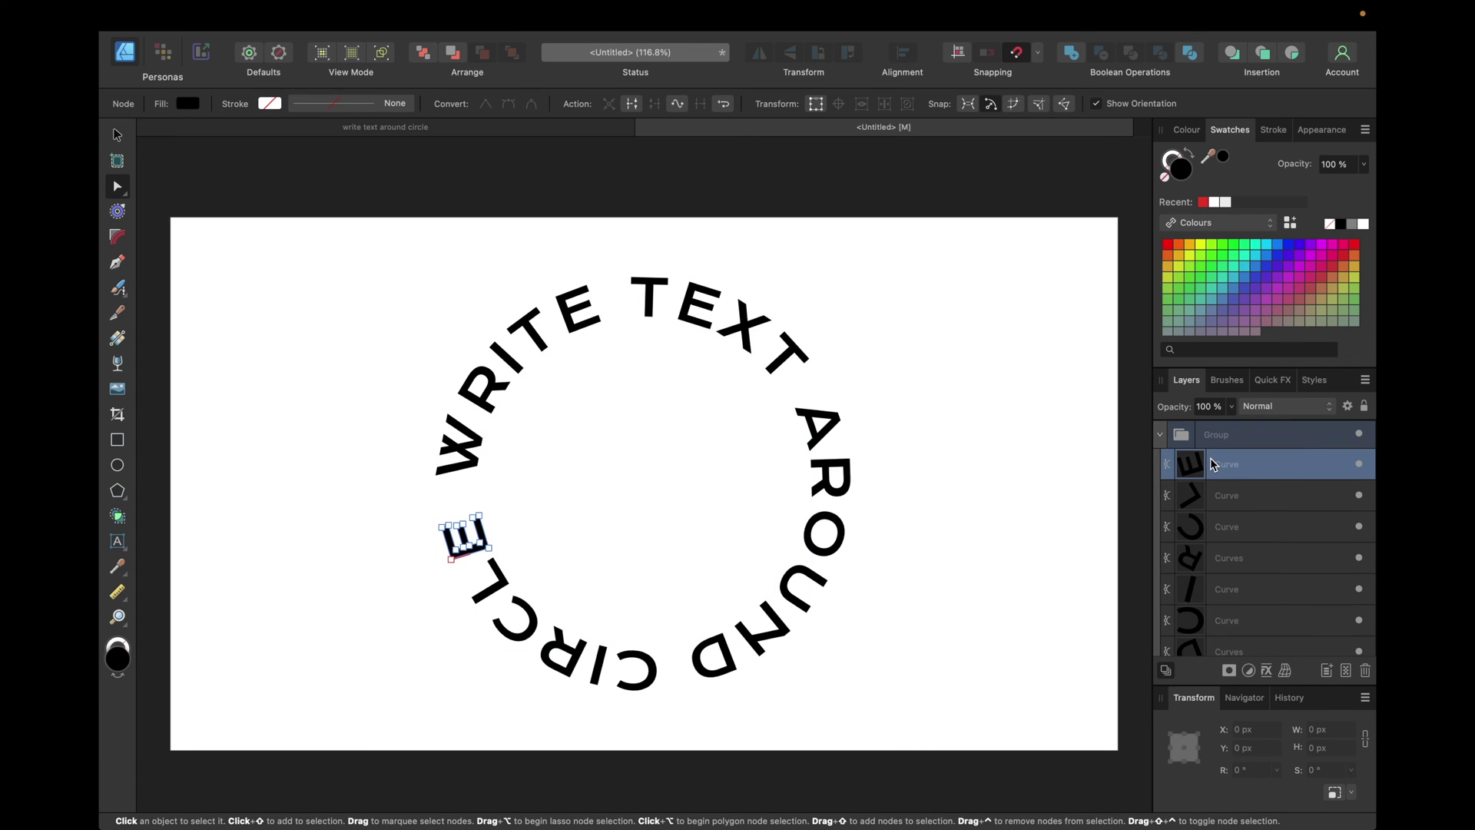
pyautogui.scroll(2, 1210, 458)
pyautogui.keyDown('shift'); pyautogui.click(1230, 605); pyautogui.keyUp('shift')
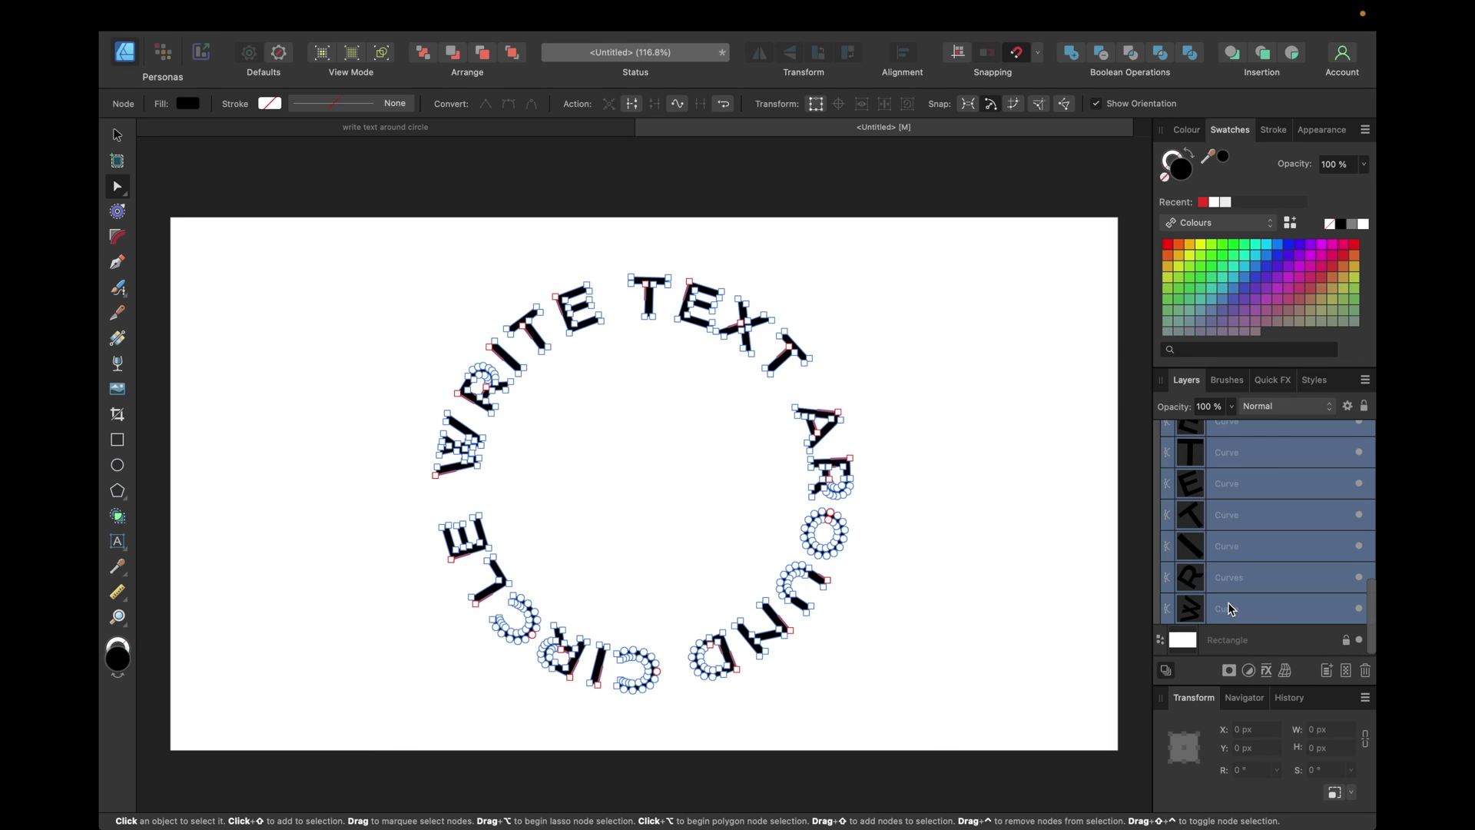
# Merge the letters with Boolean Add, move the Curves out of the group, and delete the empty group.
pyautogui.click(1071, 52)
pyautogui.moveTo(1246, 479); pyautogui.dragTo(1219, 432)
pyautogui.click(1225, 461)
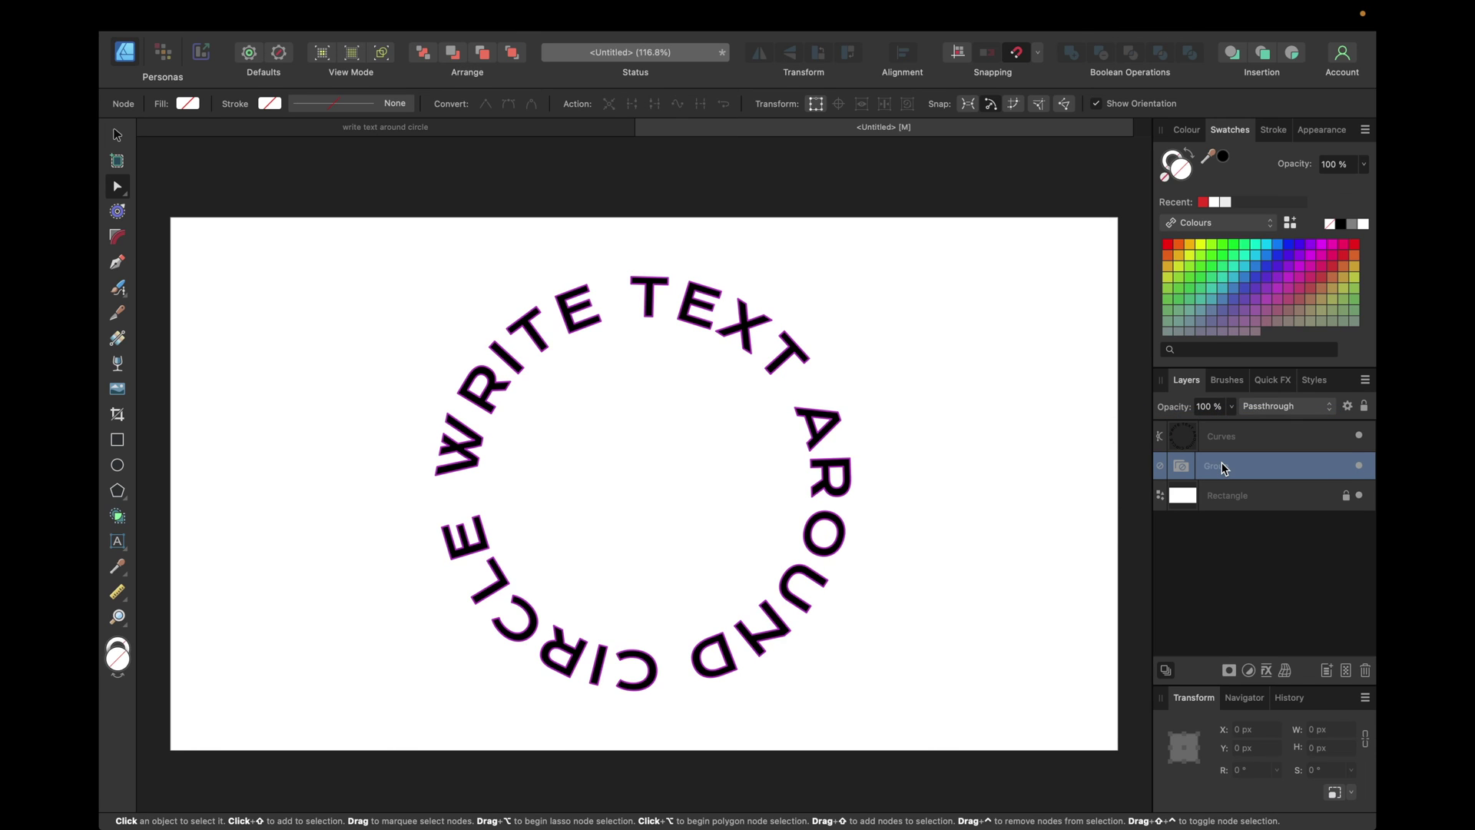
pyautogui.press('Delete')
pyautogui.click(1018, 436)
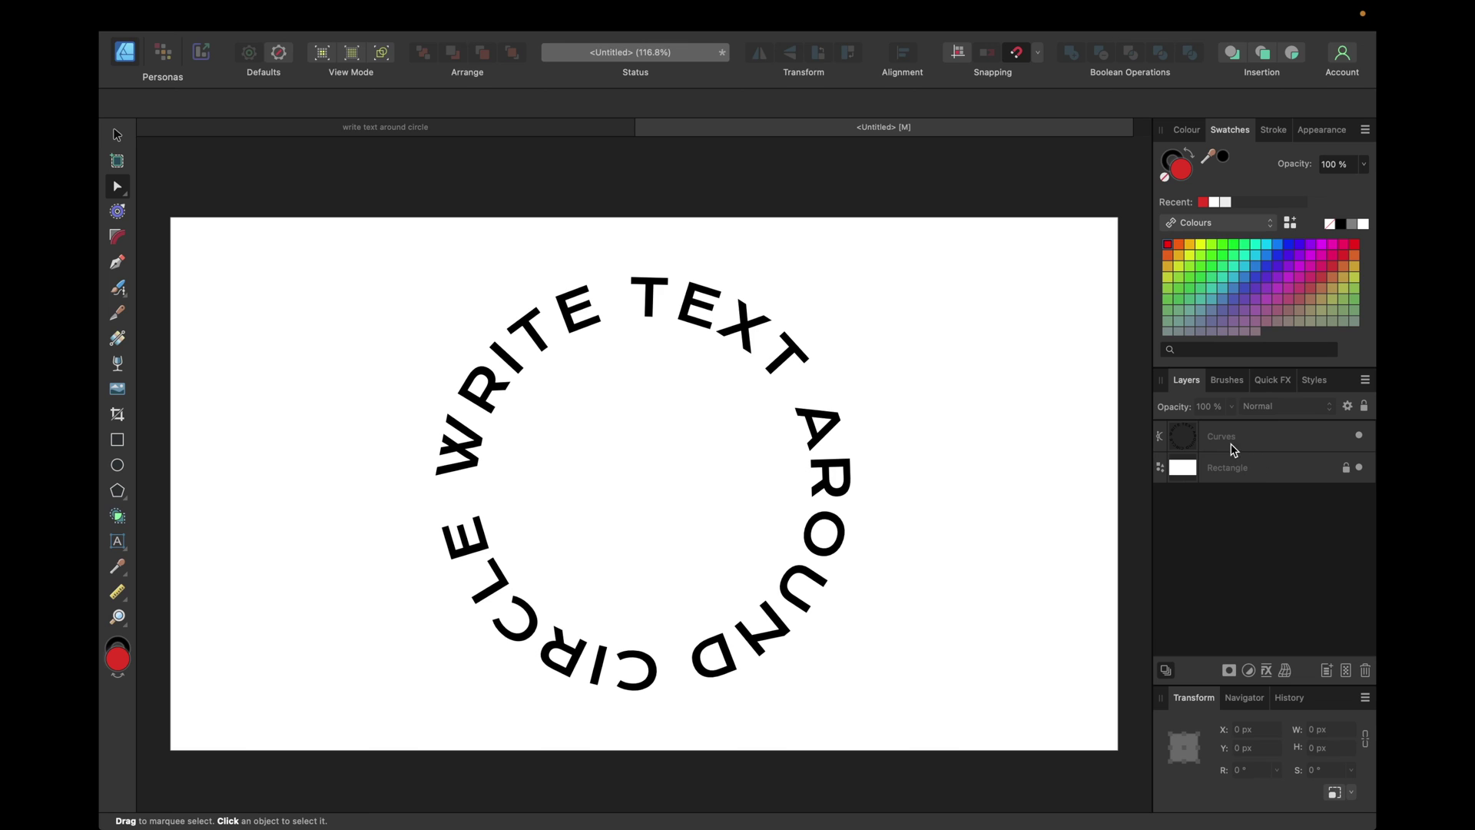
# Enlarge the curved text to about 843 × 840 px and place it at X 538.4, Y 120 px.
pyautogui.click(119, 137)
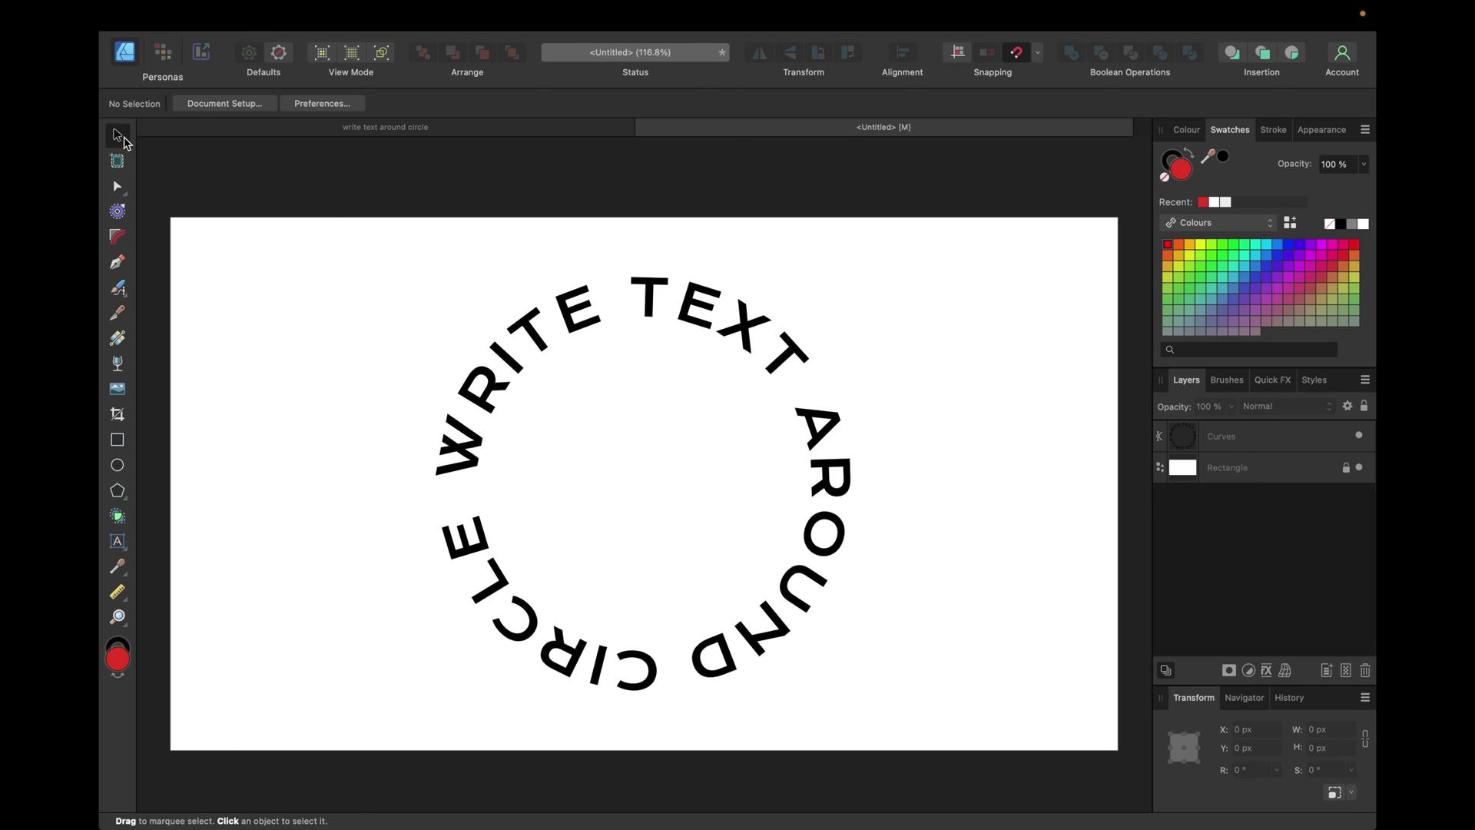
pyautogui.click(695, 308)
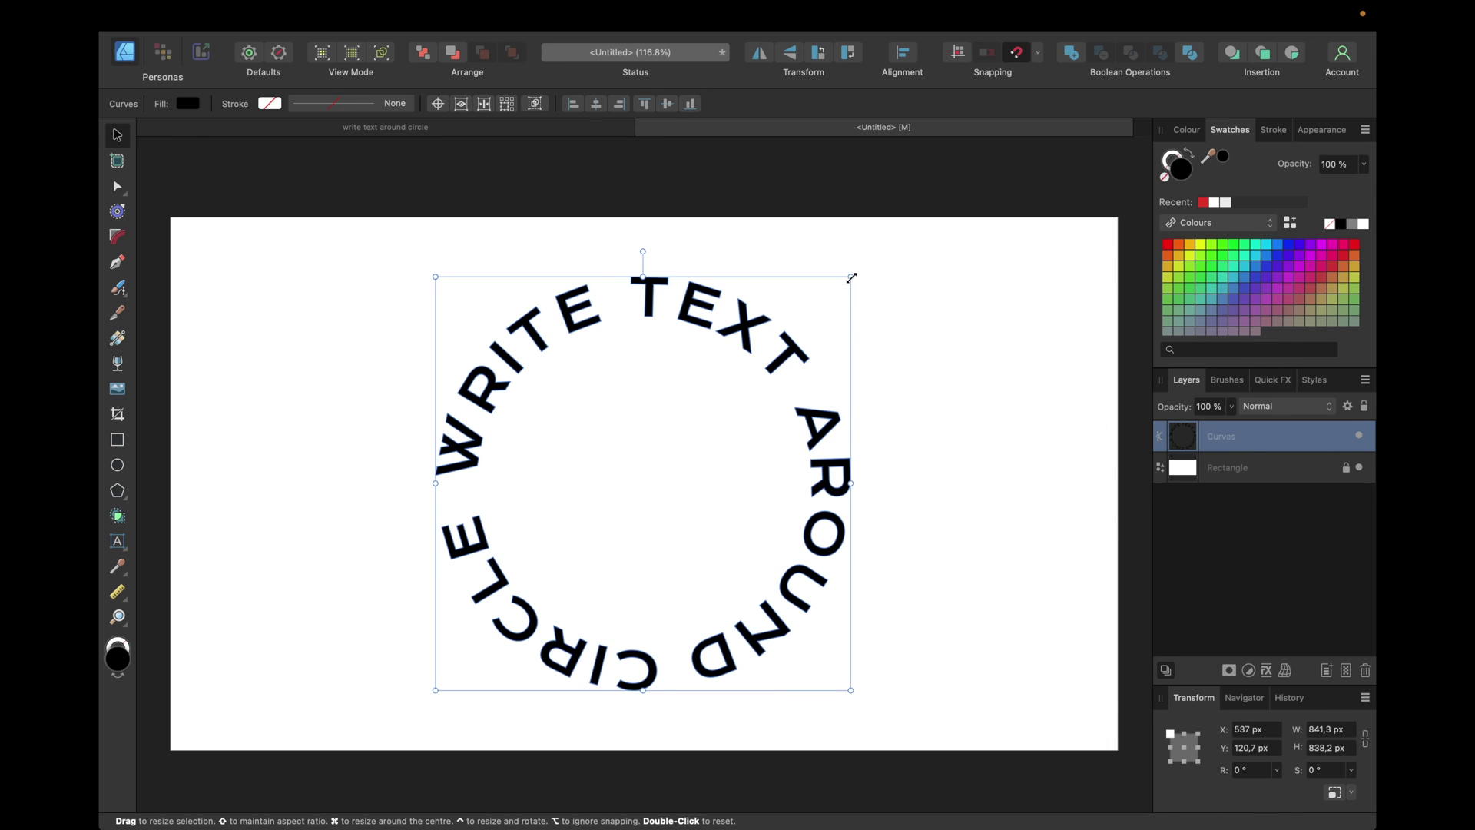
pyautogui.moveTo(852, 277)
pyautogui.mouseDown()
pyautogui.moveTo(747, 386)
pyautogui.moveTo(684, 418)
pyautogui.moveTo(643, 491)
pyautogui.moveTo(768, 412)
pyautogui.moveTo(860, 326)
pyautogui.moveTo(855, 281)
pyautogui.mouseUp()
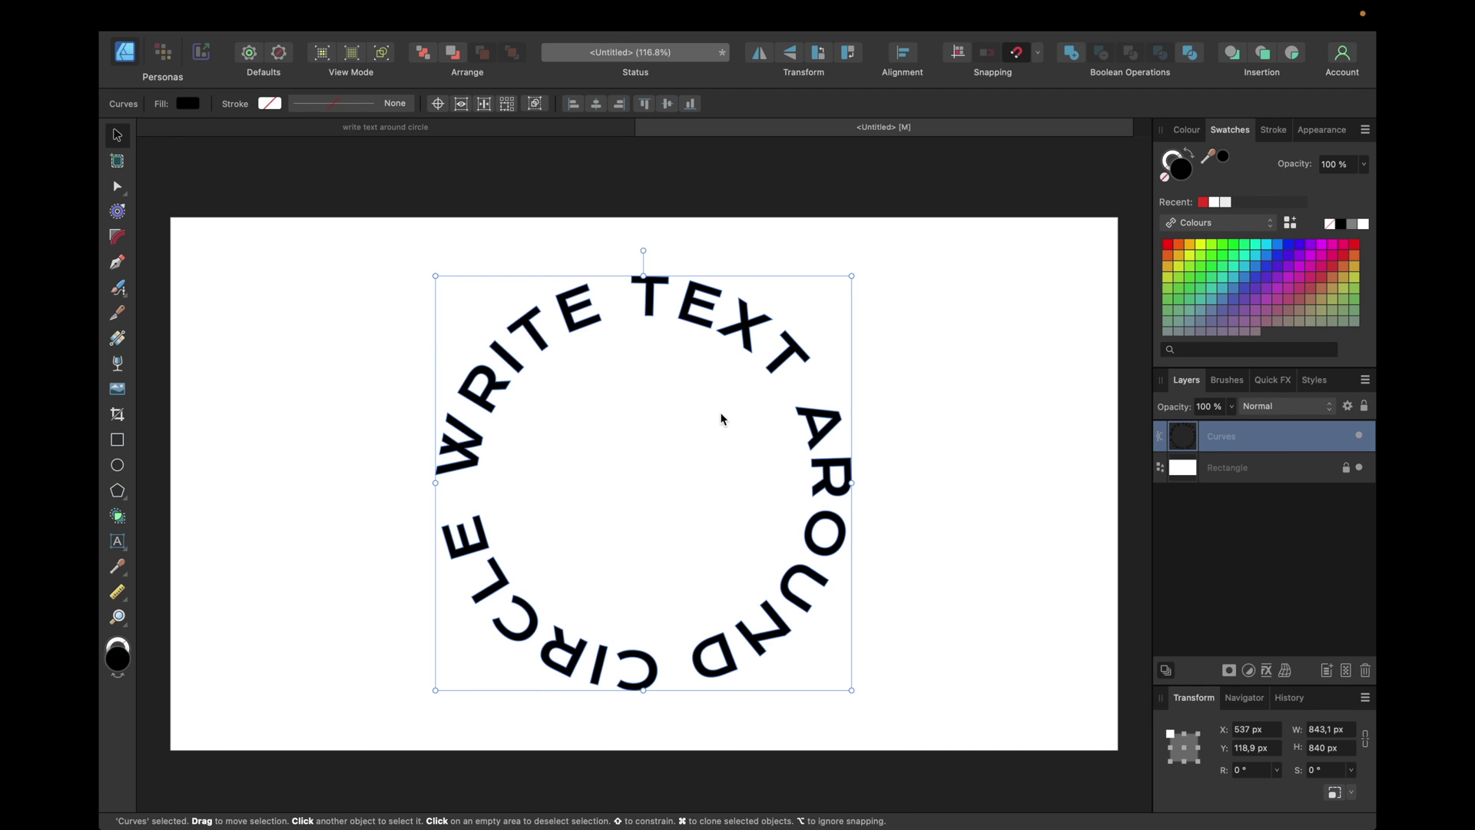
pyautogui.moveTo(648, 435)
pyautogui.mouseDown()
pyautogui.moveTo(665, 421)
pyautogui.moveTo(651, 427)
pyautogui.mouseUp()
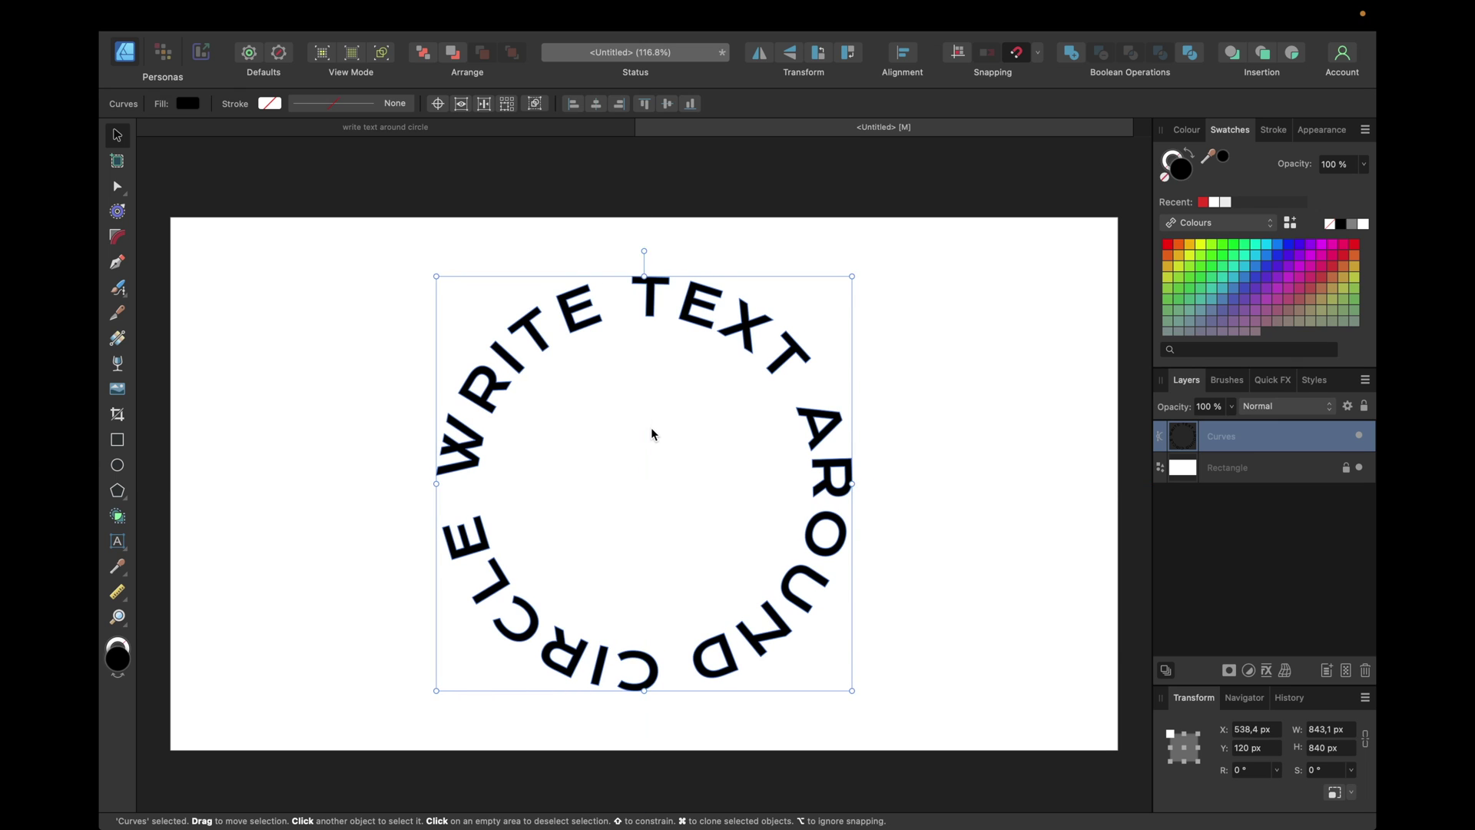
pyautogui.click(913, 394)
# Change the curved text's fill from black to a medium blue swatch.
pyautogui.click(744, 352)
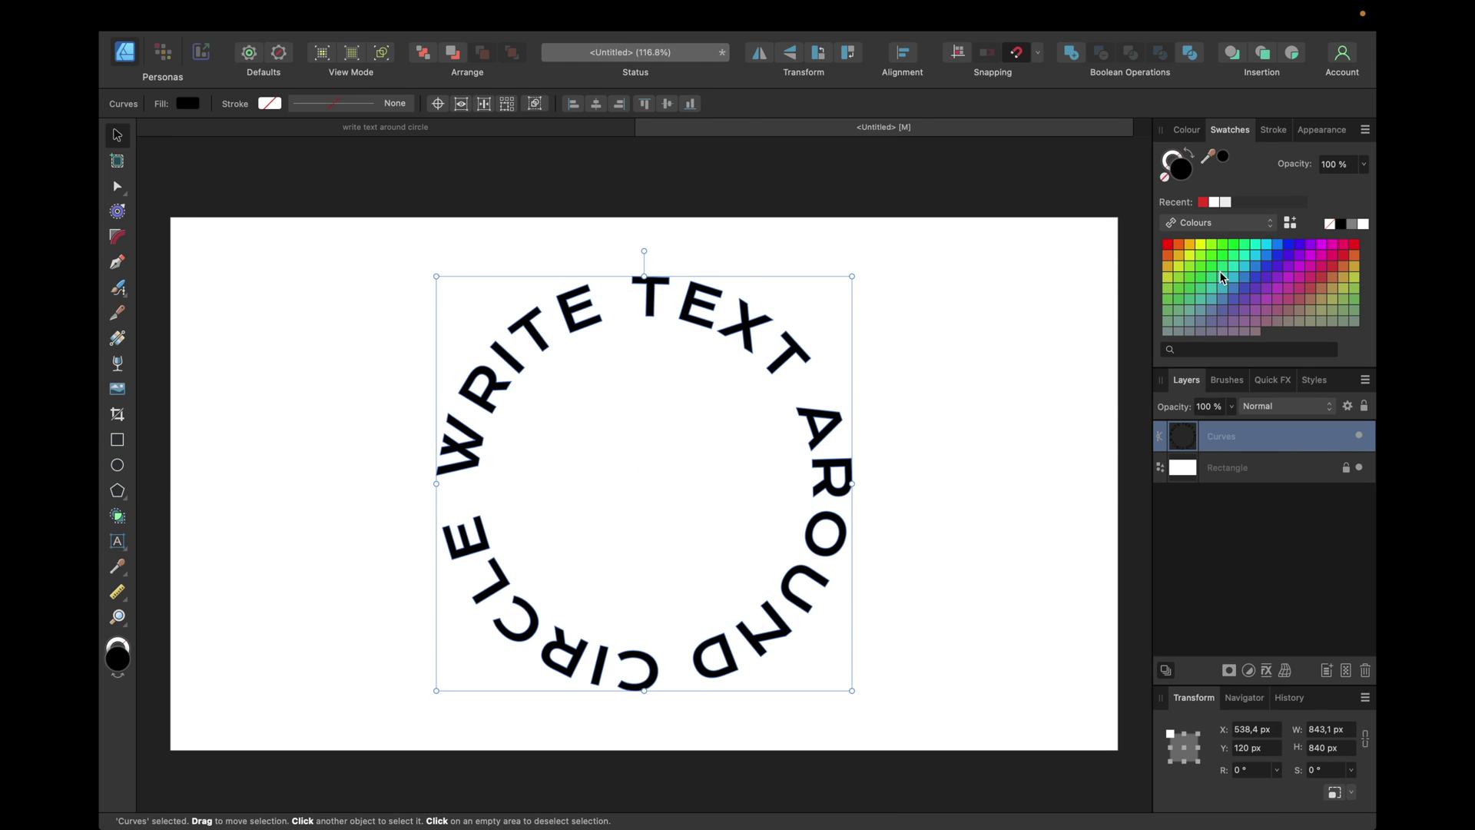
pyautogui.click(1291, 244)
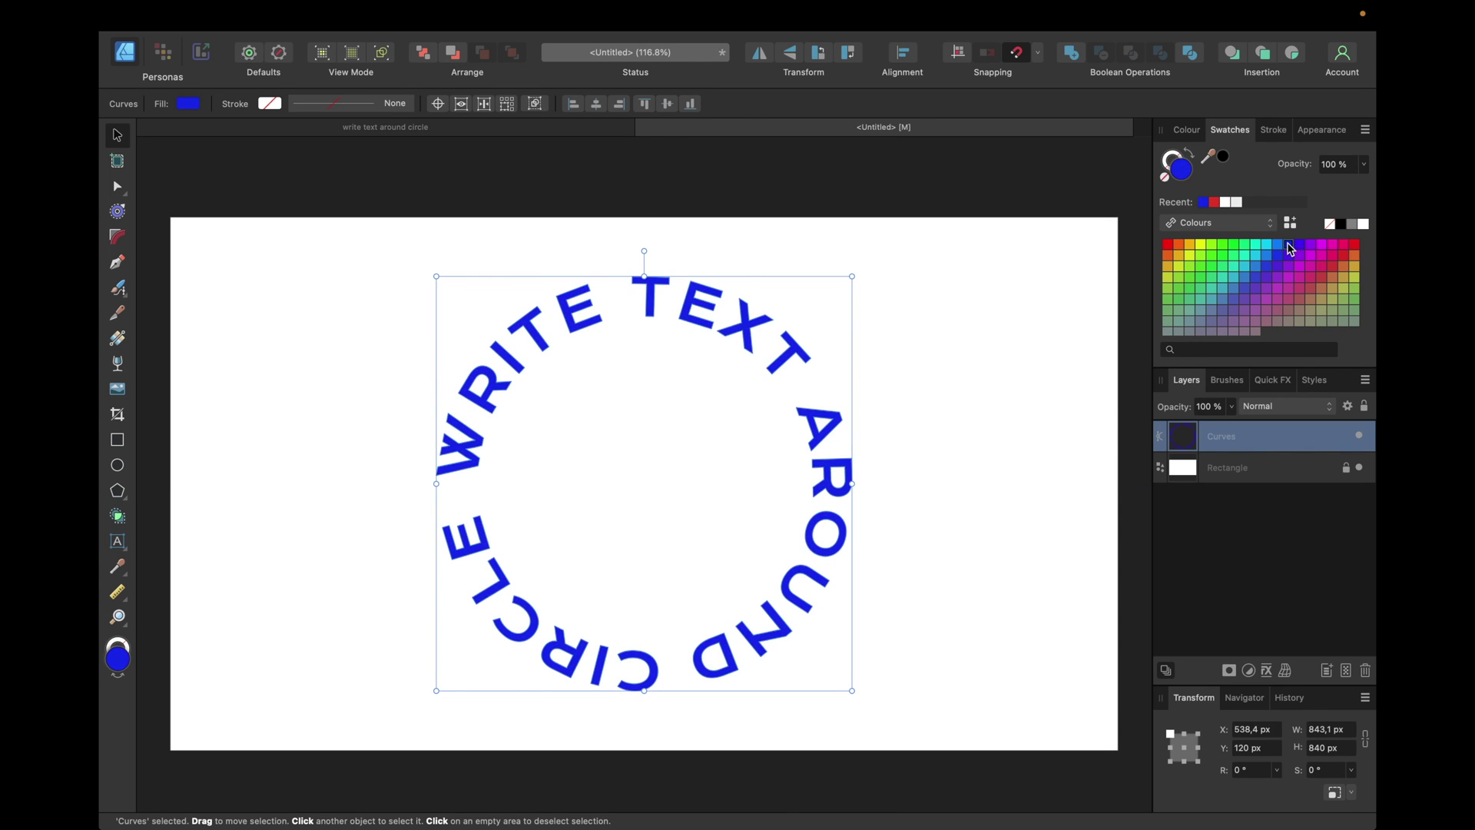
pyautogui.click(1277, 244)
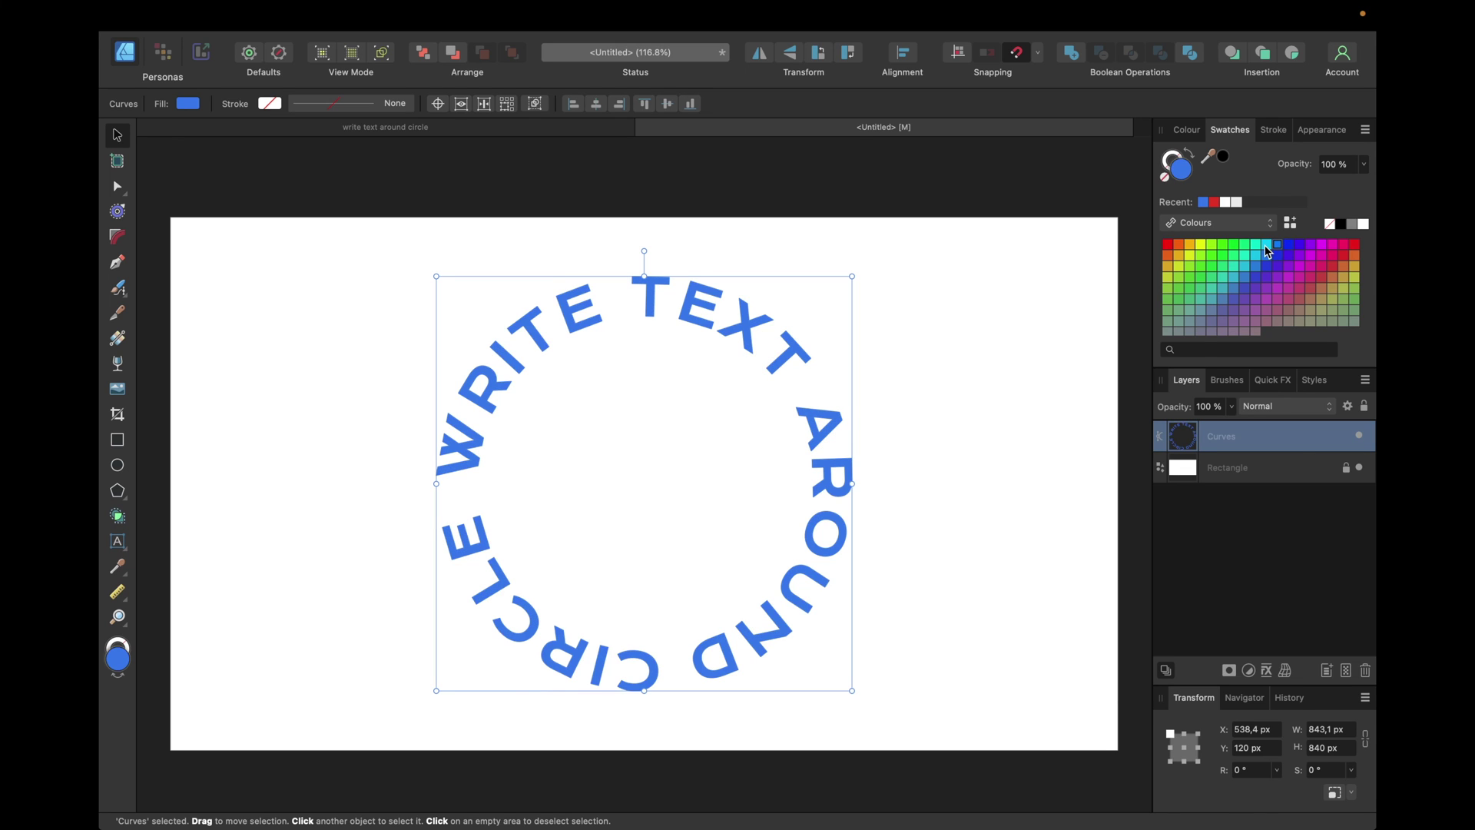
pyautogui.click(1272, 381)
pyautogui.scroll(-1, 1213, 575)
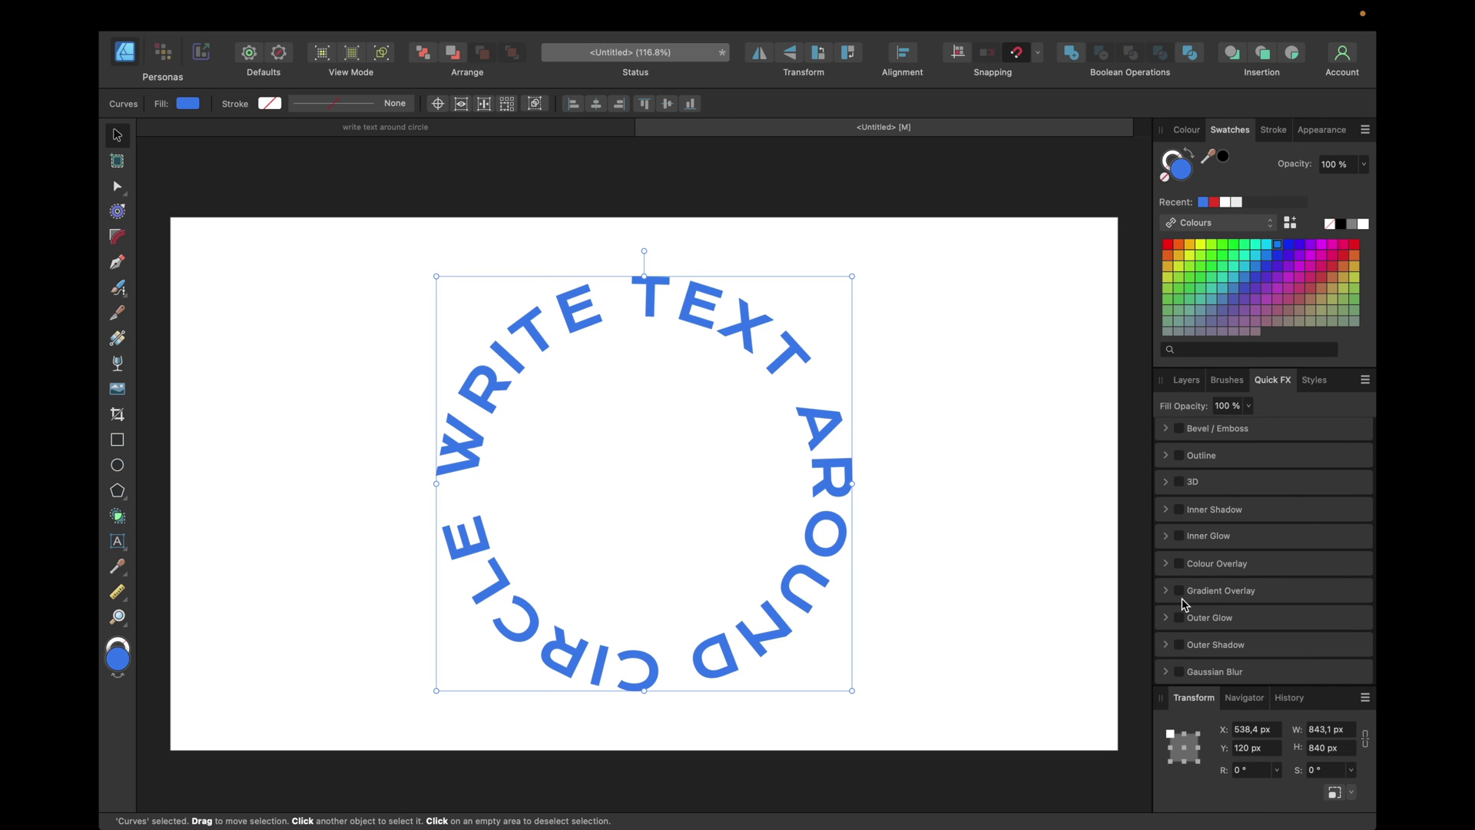
# Add an outer shadow with 50 px radius and 50 px offset to the text.
pyautogui.click(1179, 645)
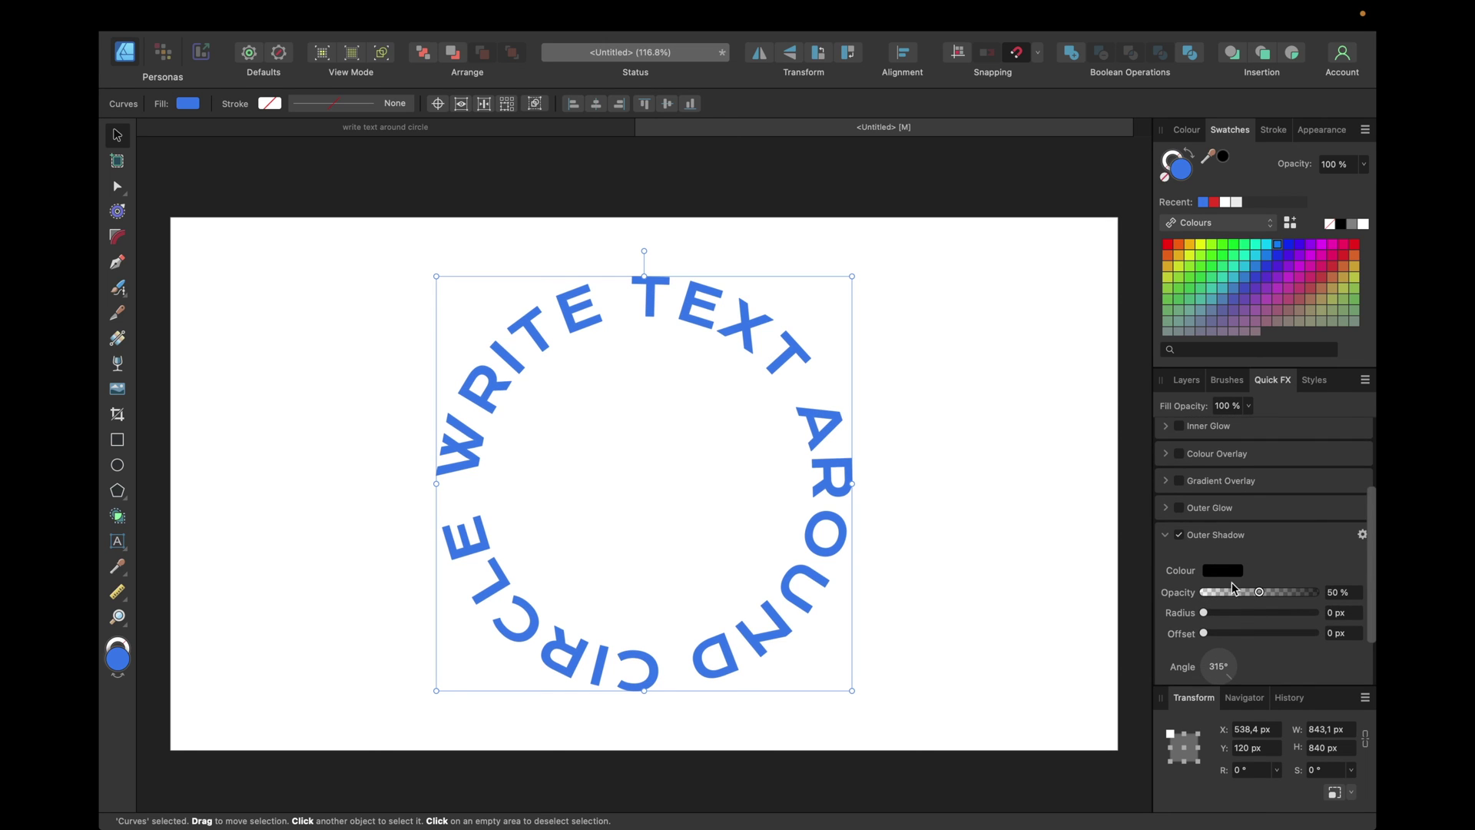
pyautogui.scroll(-1, 1327, 627)
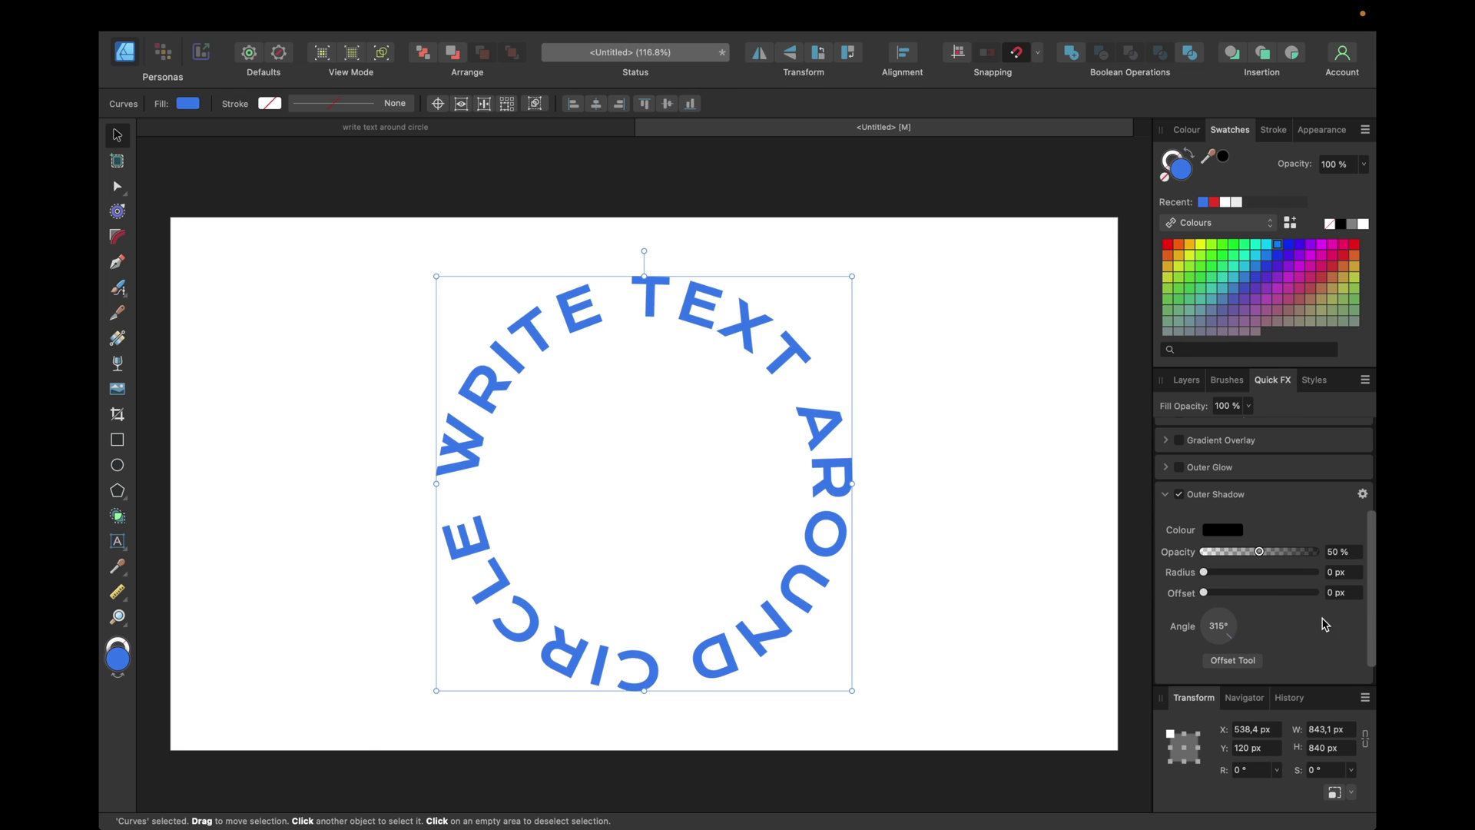
pyautogui.click(1333, 572)
pyautogui.write('50')
pyautogui.press('Return')
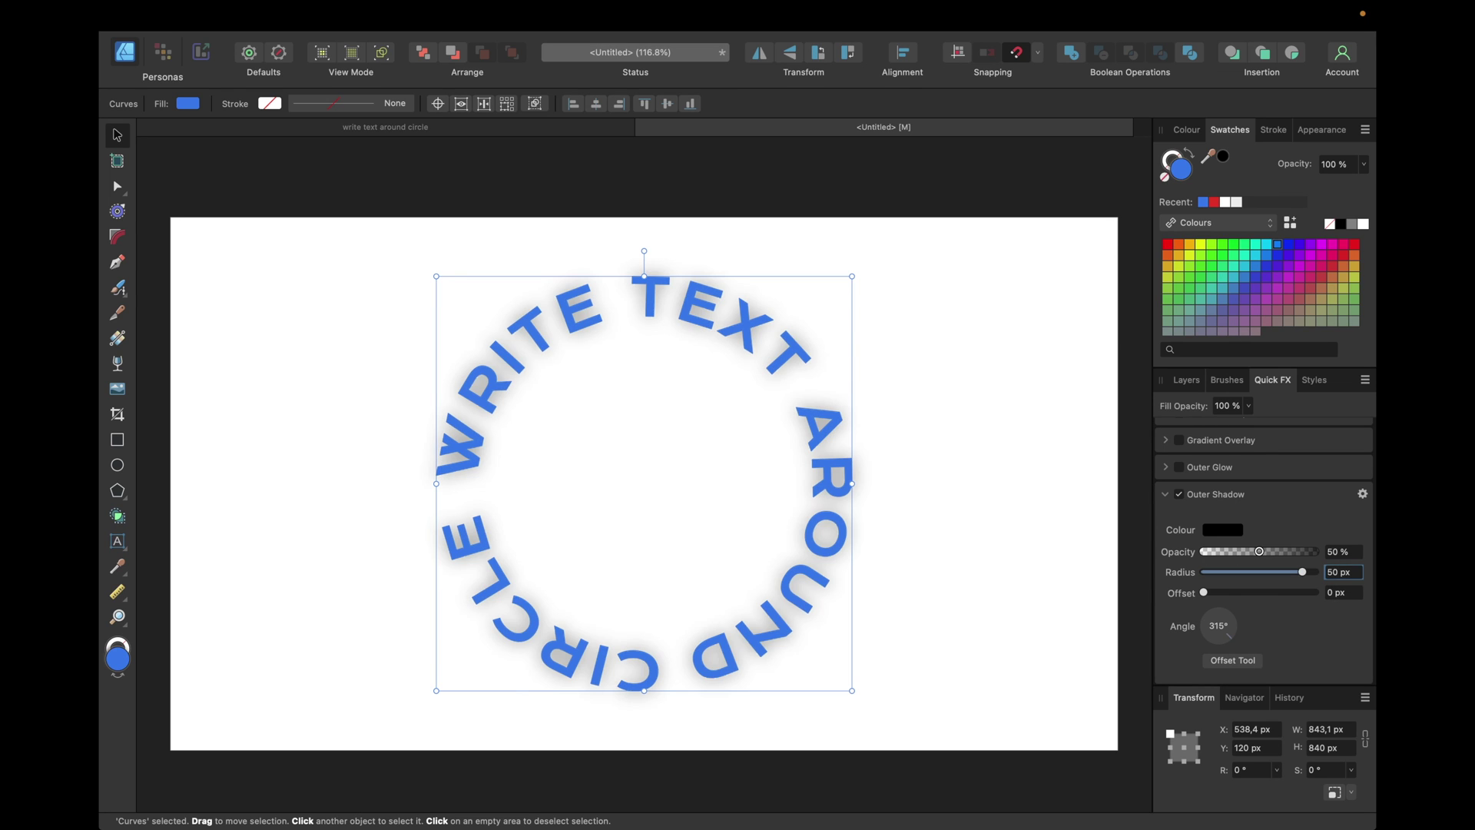
pyautogui.click(1337, 592)
pyautogui.write('50')
pyautogui.press('Return')
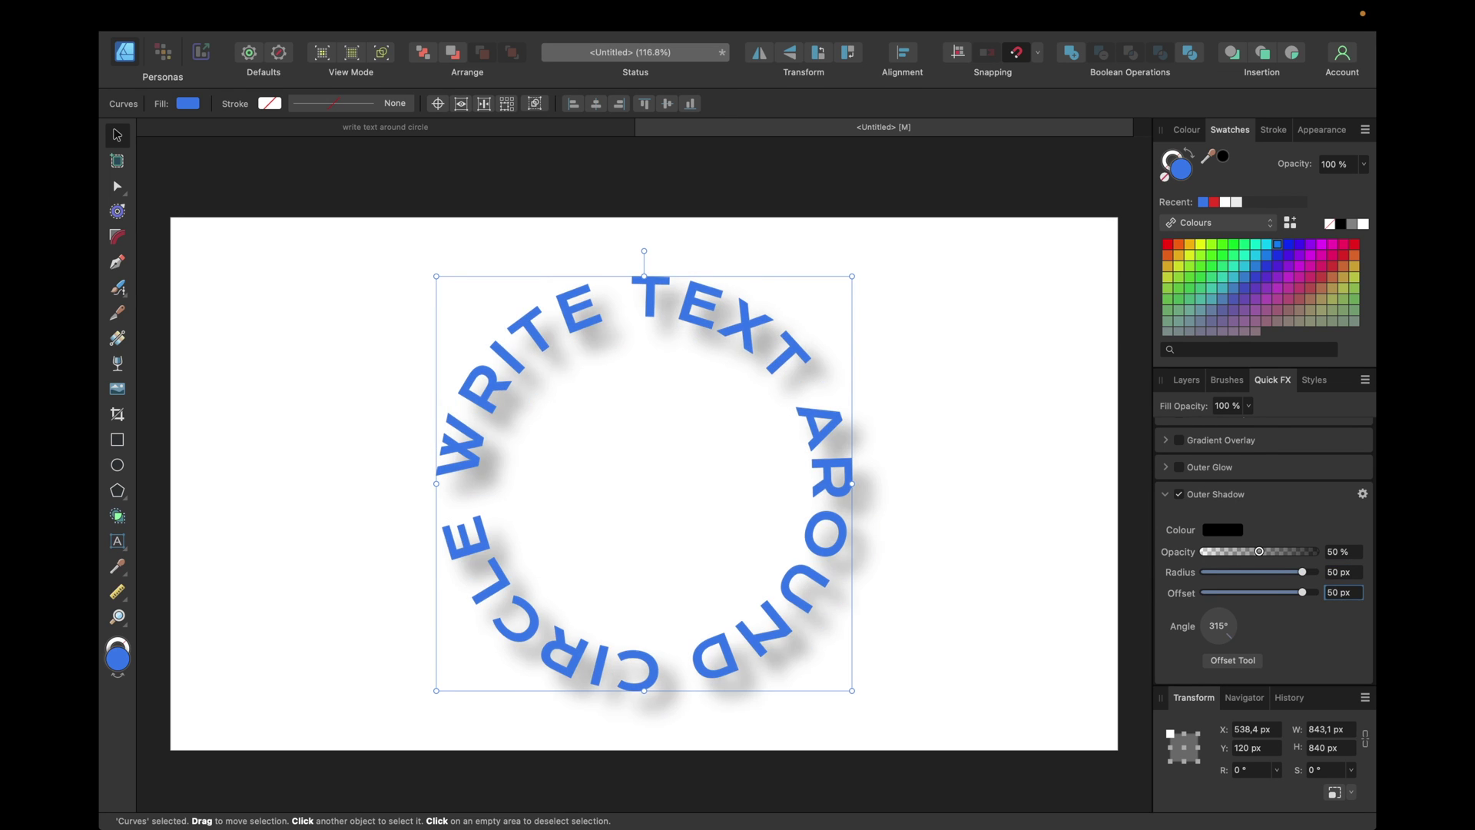
# Recolour the Curves layer dark blue and clear the selection.
pyautogui.click(1011, 498)
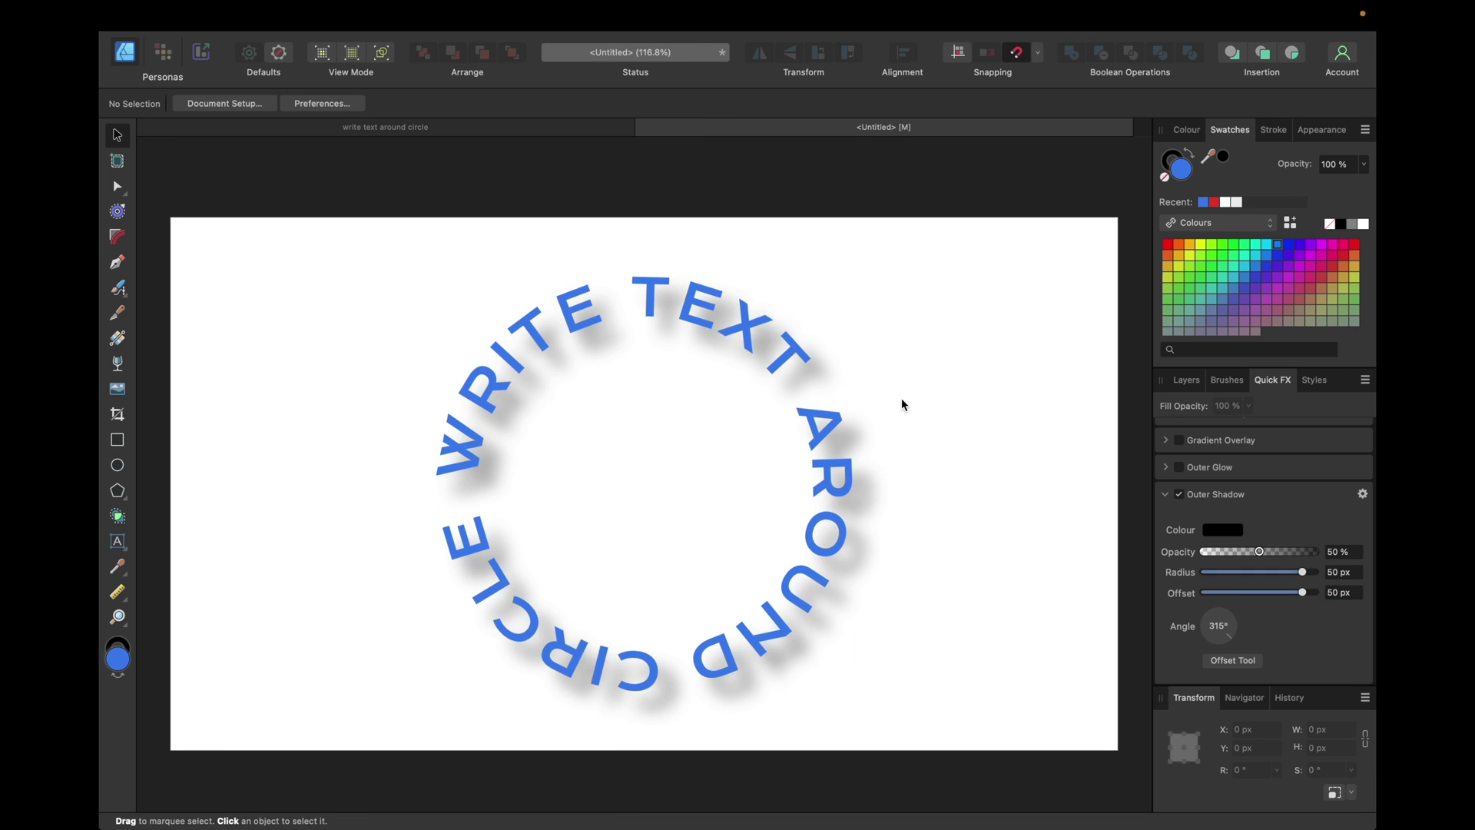
pyautogui.click(1195, 380)
pyautogui.click(1218, 436)
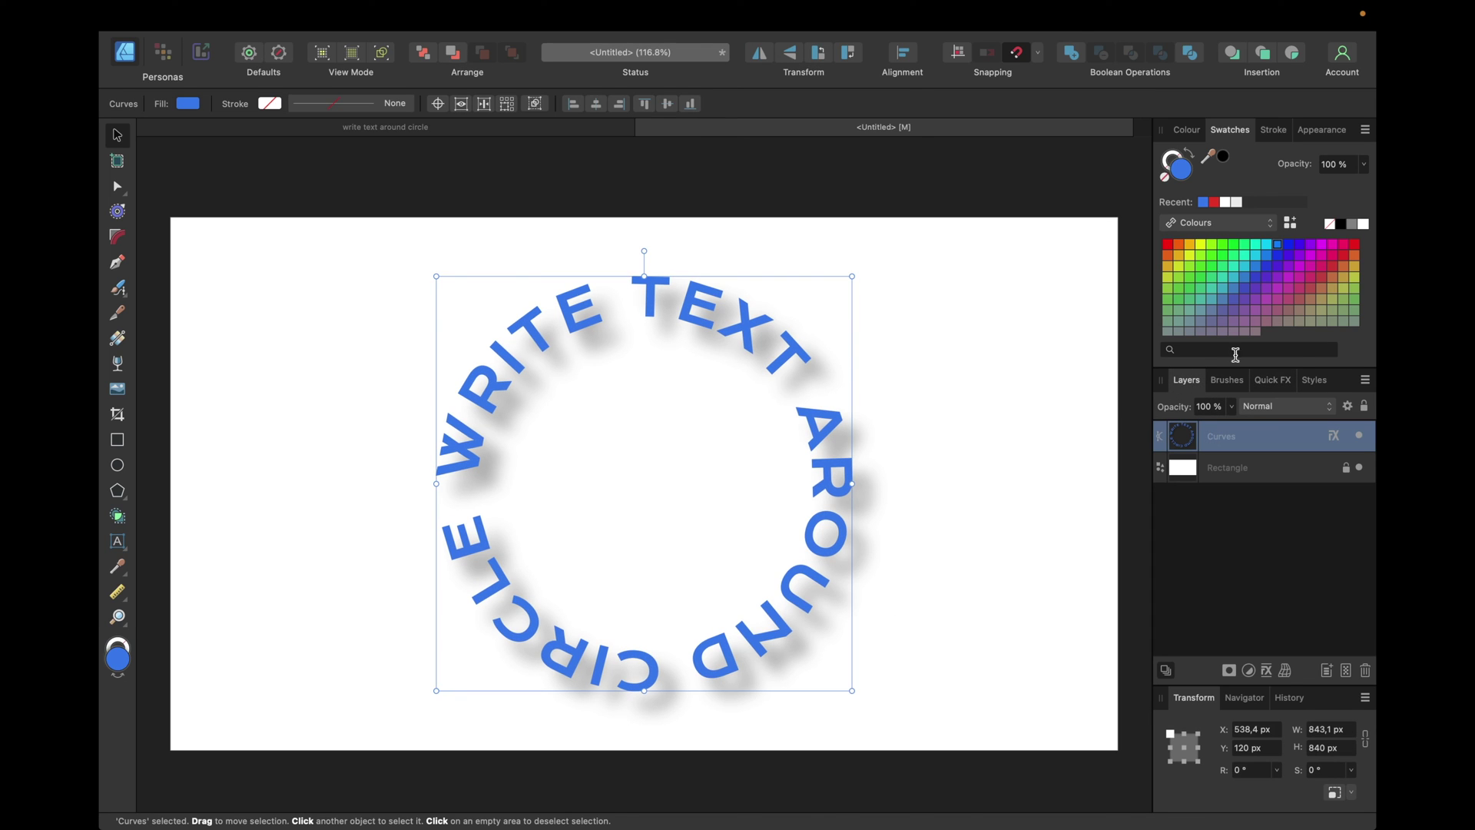
pyautogui.click(1283, 245)
pyautogui.click(1045, 300)
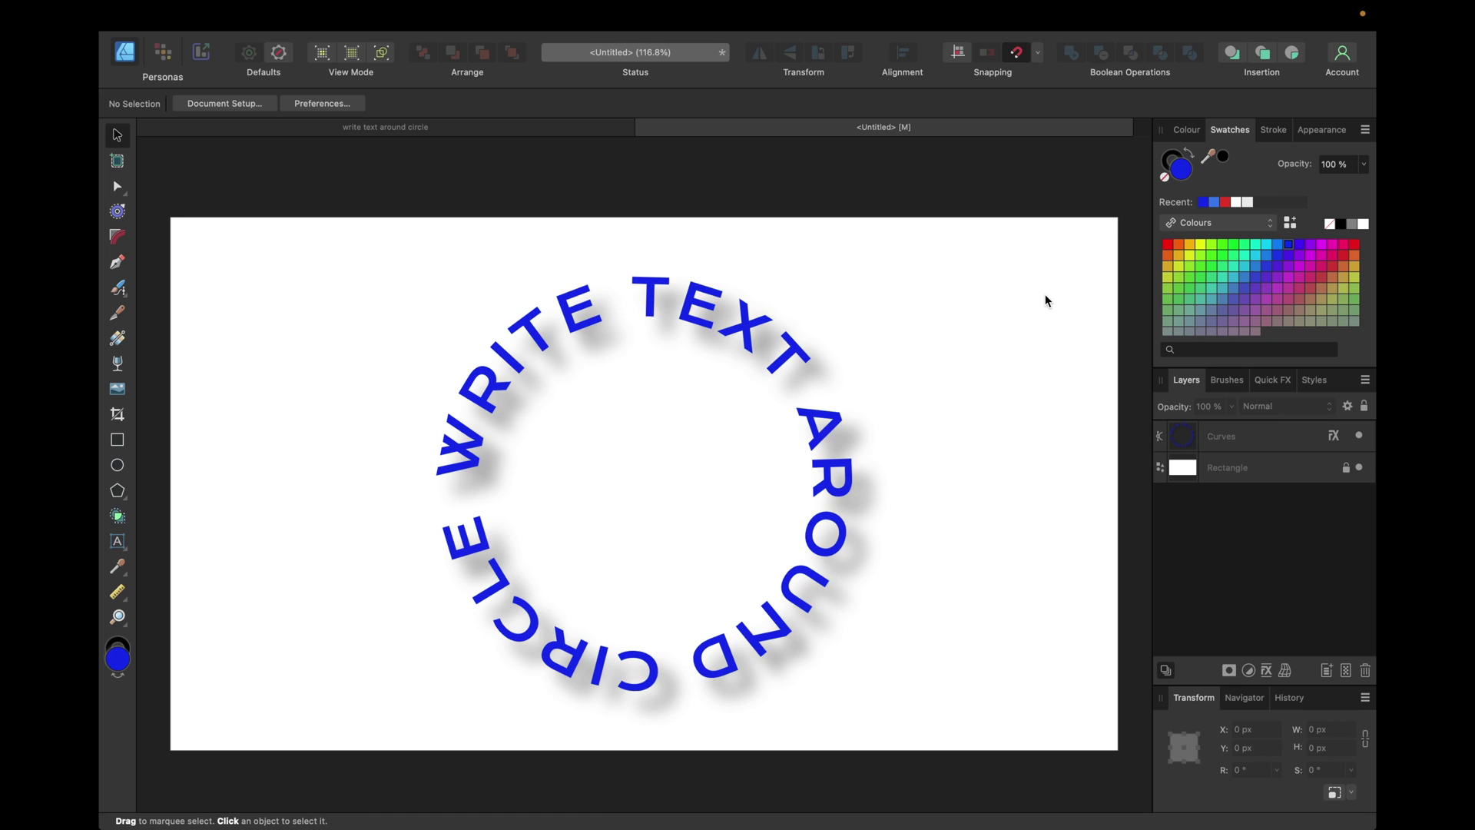